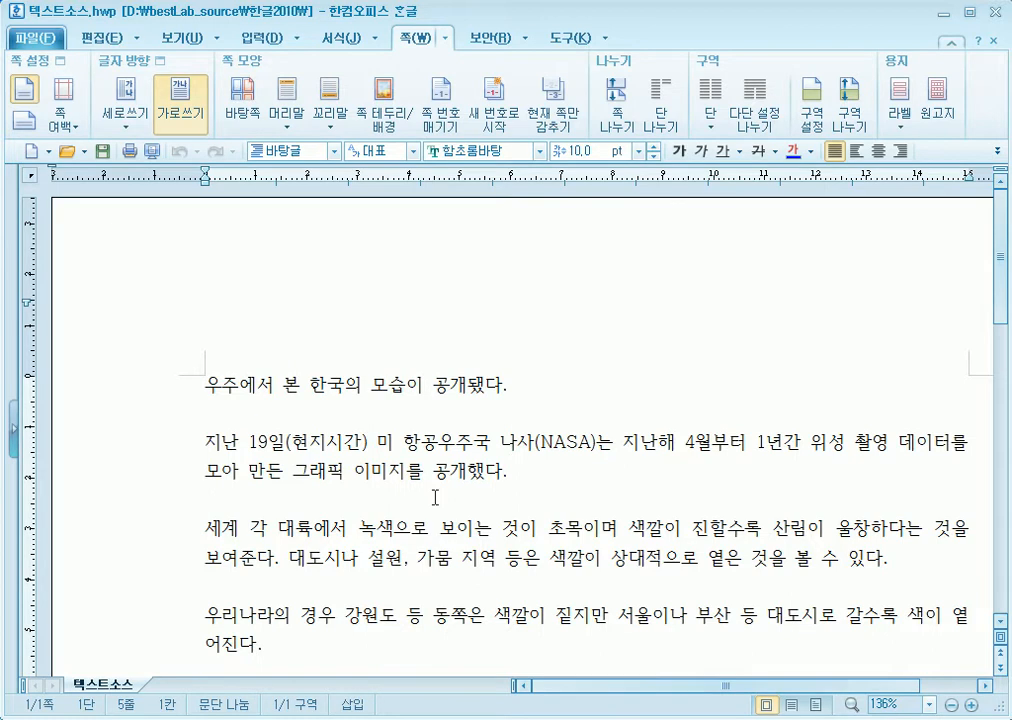
Insert the picture 배경자료.jpg into the document at the end of the first line of text.
left_click(520, 384)
left_click(100, 40)
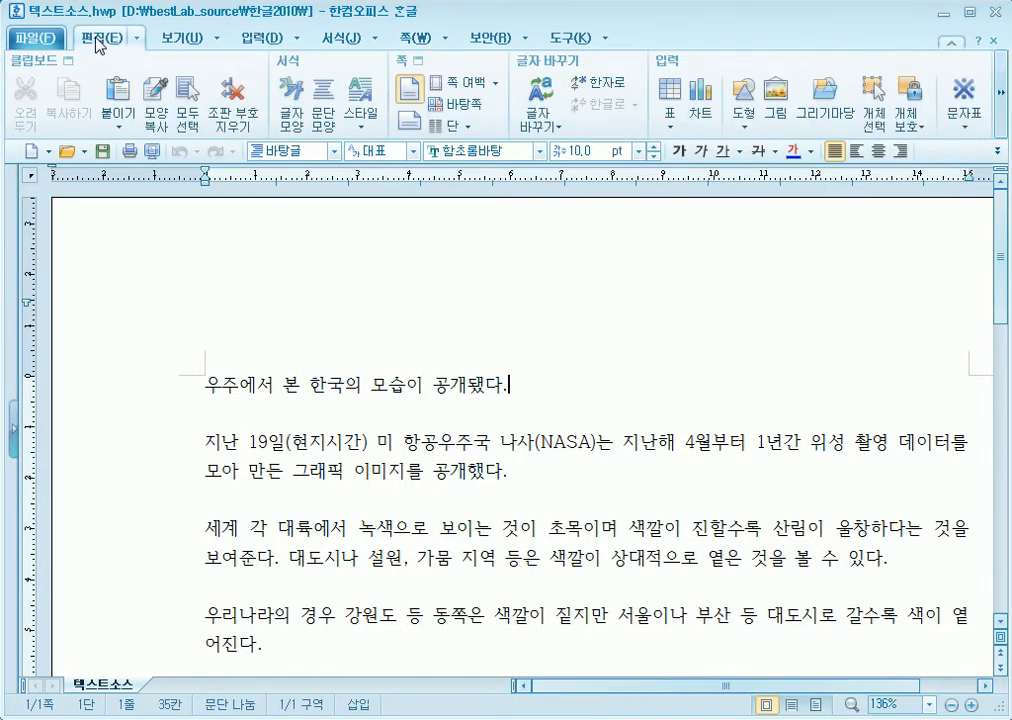
left_click(773, 116)
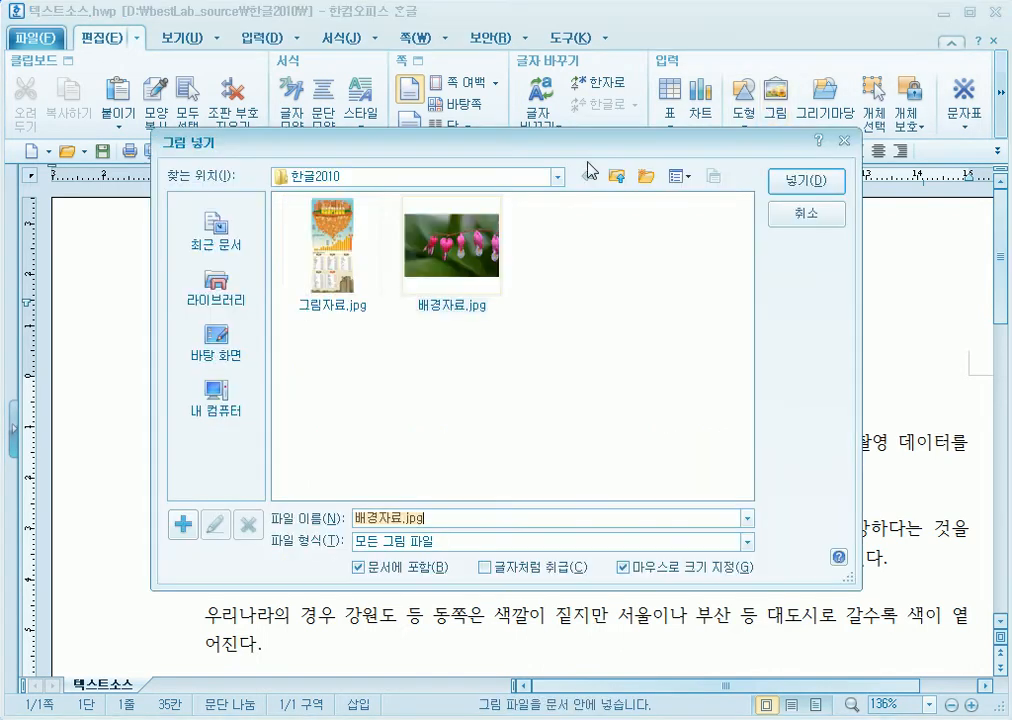
left_click(445, 267)
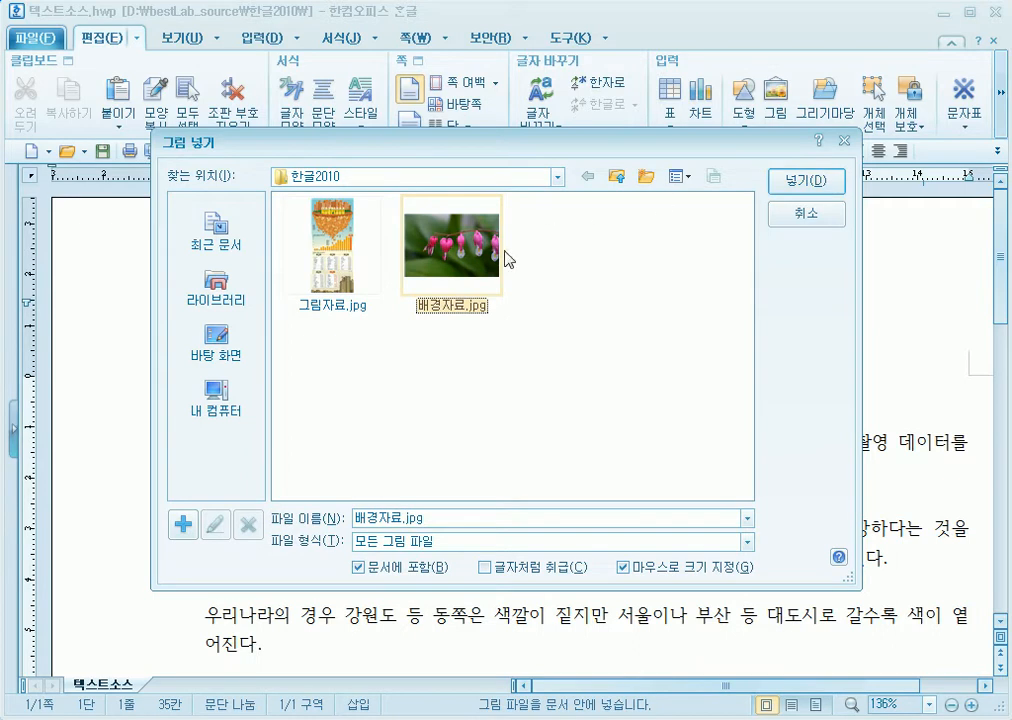
double_click(445, 268)
left_click(249, 381)
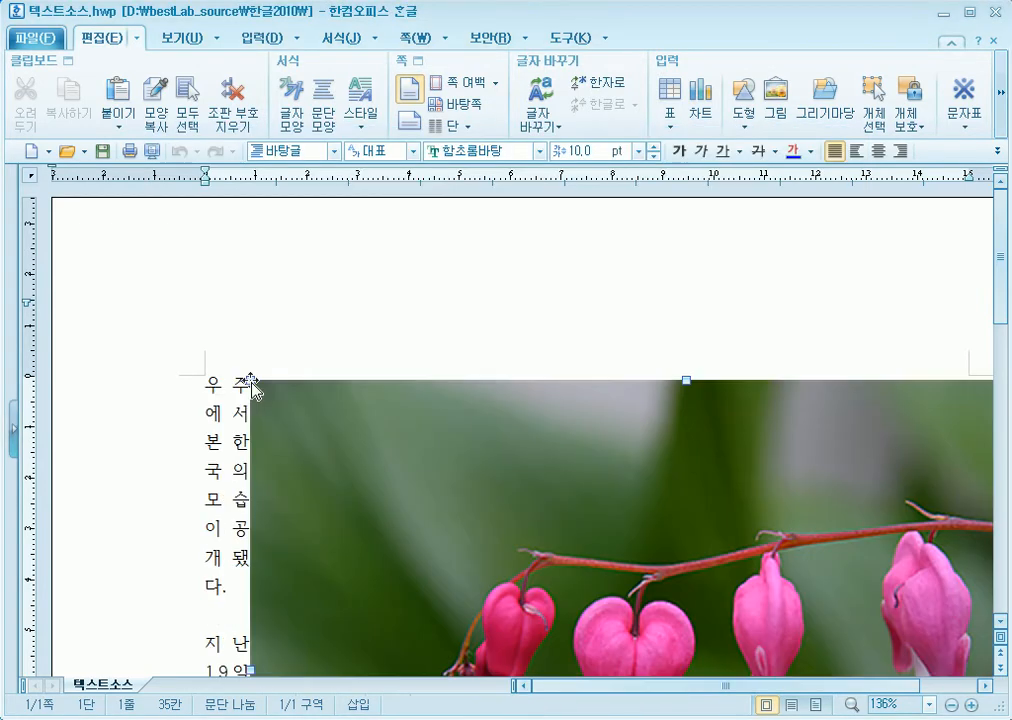
Move the inserted flower picture into the upper-left corner of the page.
left_click_drag(546, 517, 503, 514)
scroll(730, 495, "down", 6)
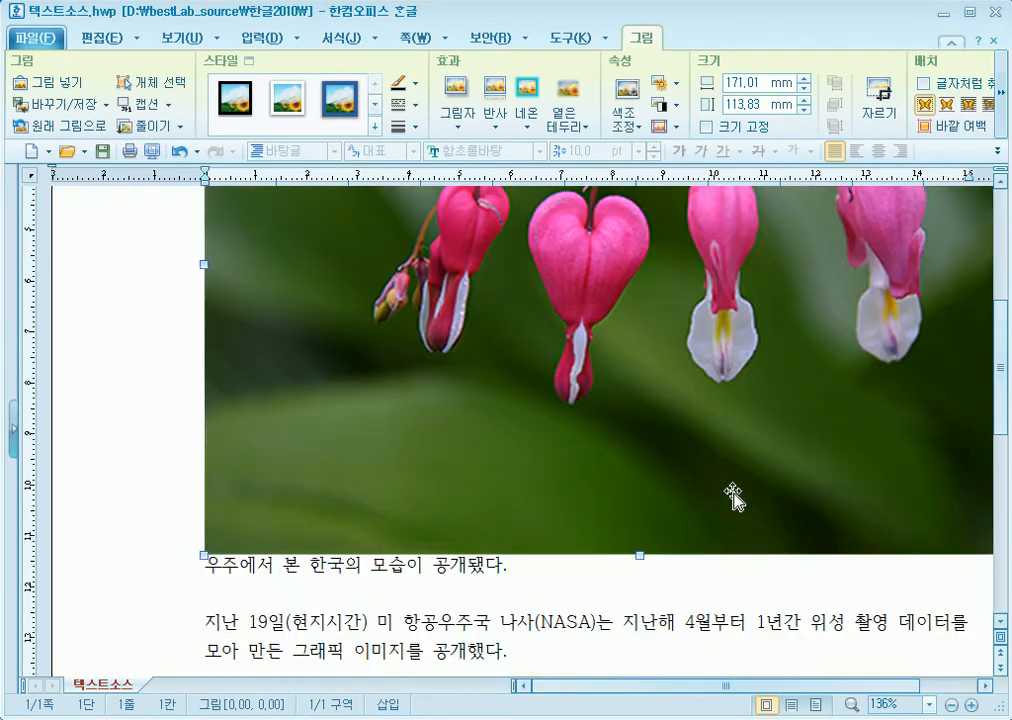
scroll(733, 500, "up", 8)
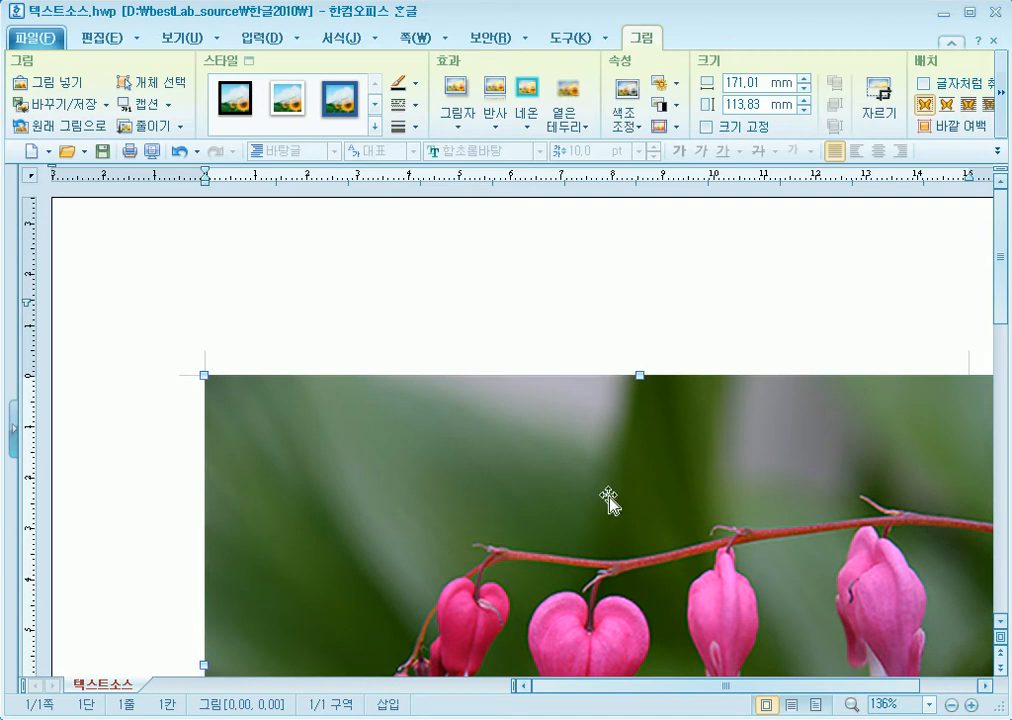
left_click_drag(506, 494, 345, 312)
scroll(765, 350, "down", 5)
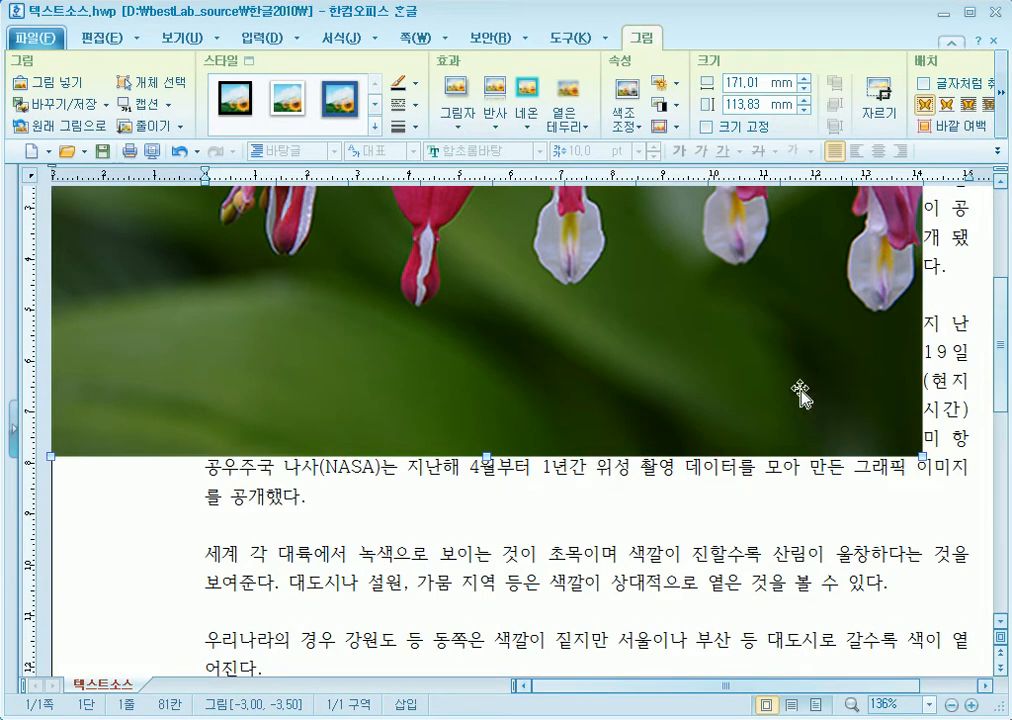
left_click(928, 704)
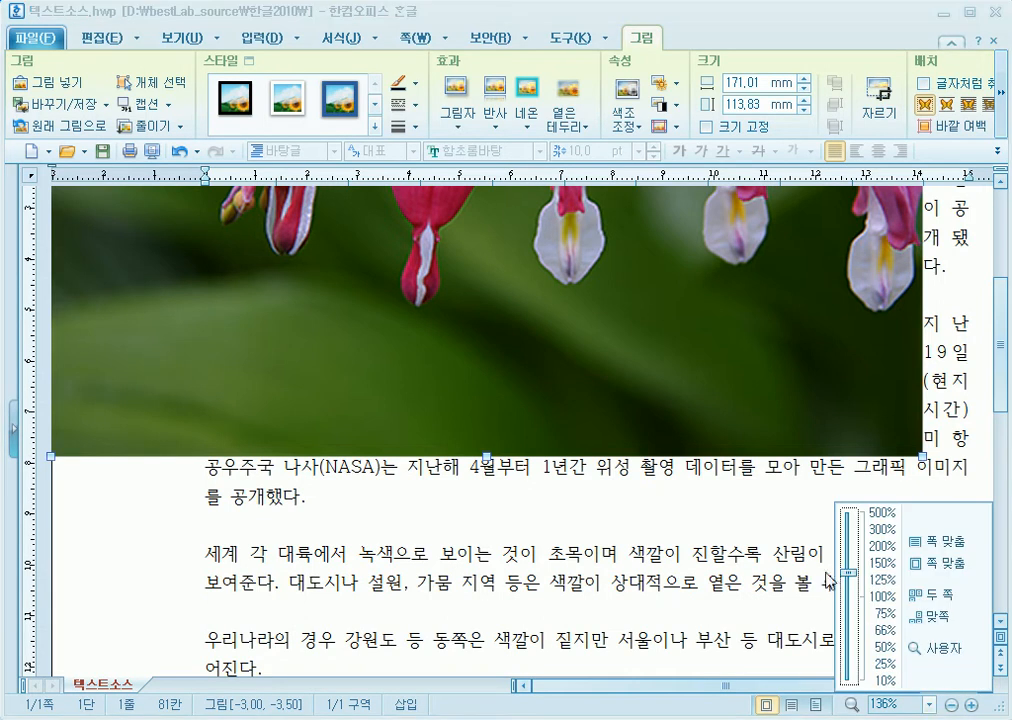
left_click_drag(848, 573, 853, 628)
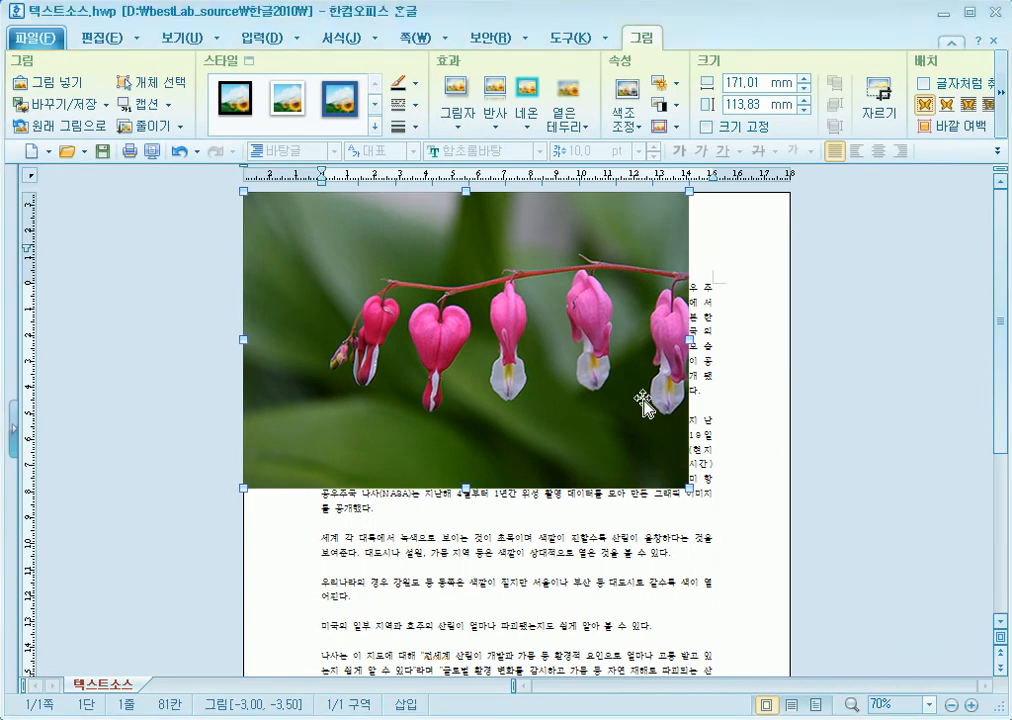
left_click(727, 401)
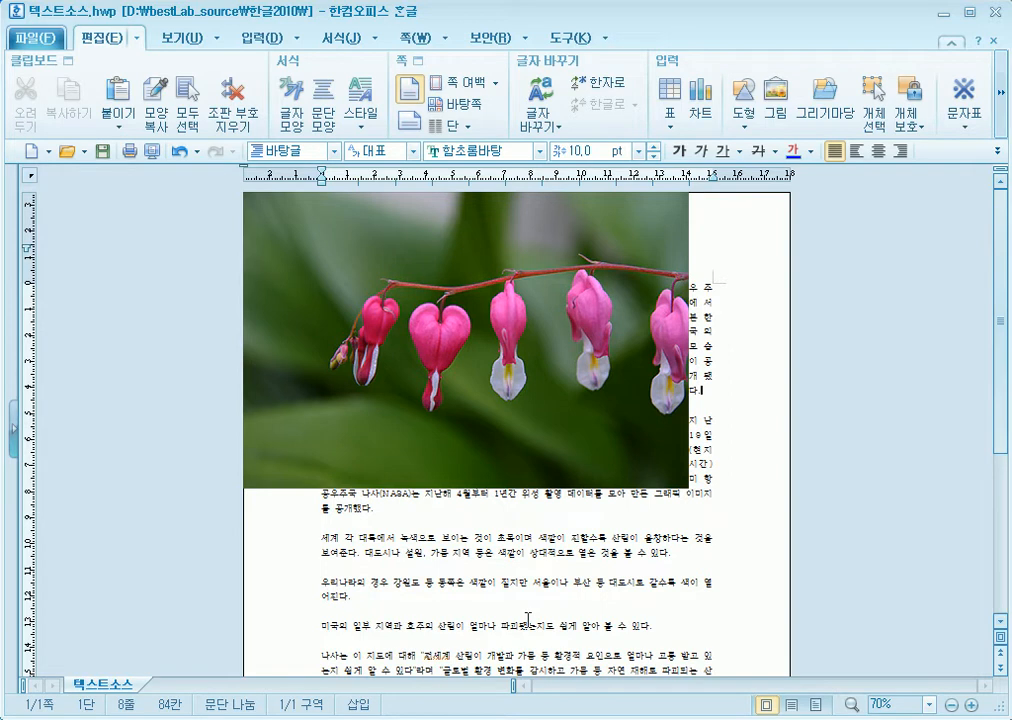
Set the flower picture's text wrapping so that it lies behind the text.
left_click(597, 392)
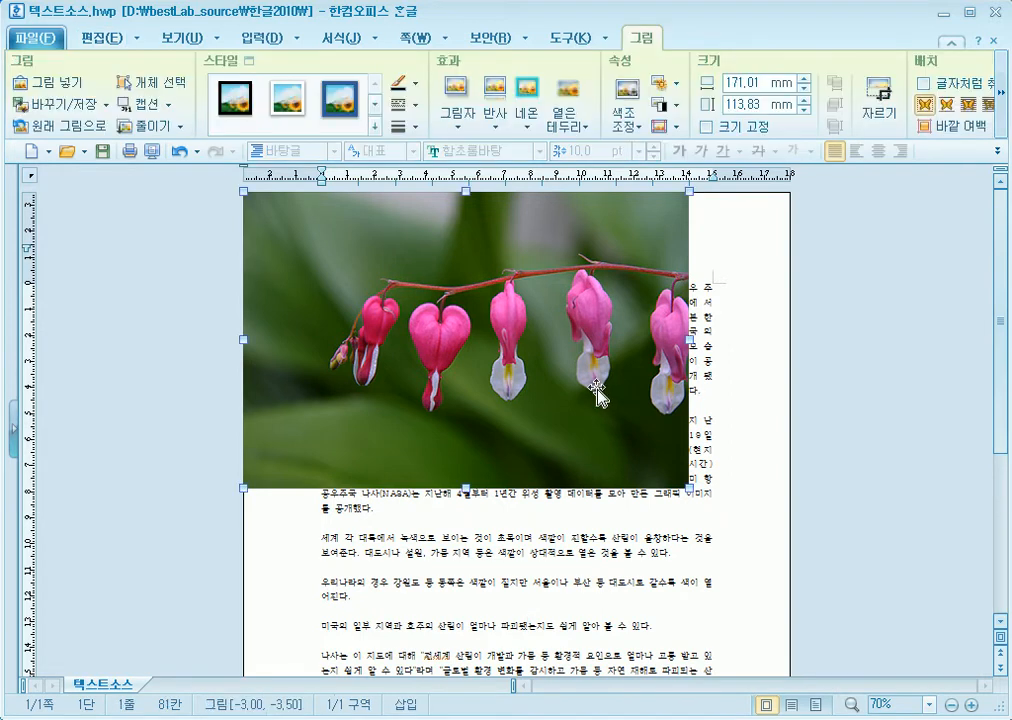
left_click(987, 105)
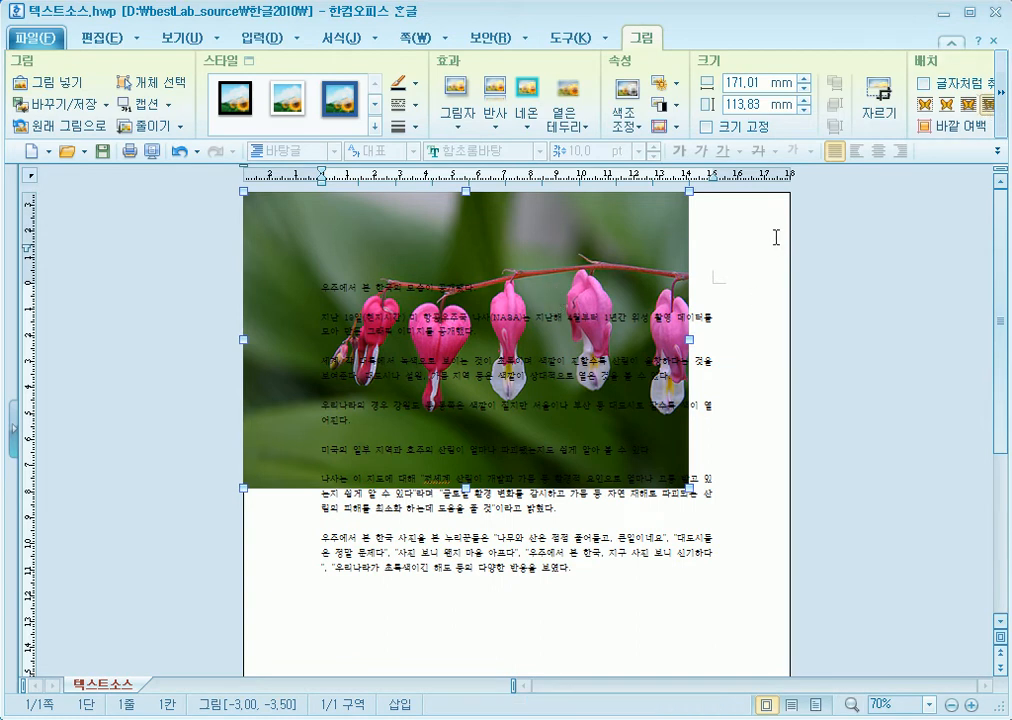
left_click(772, 452)
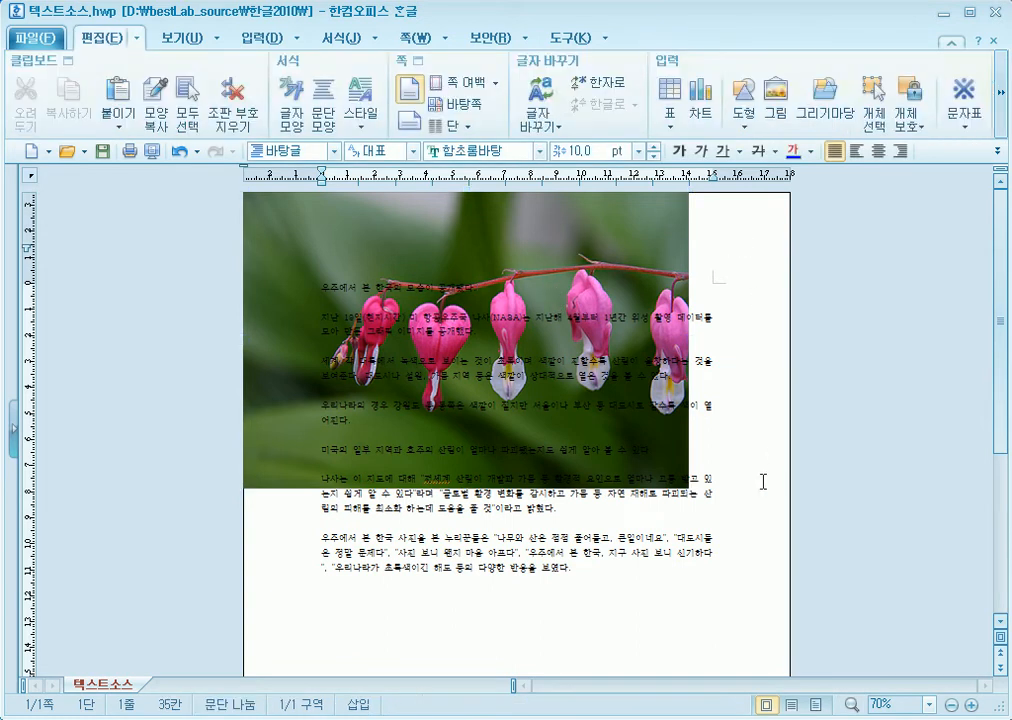
Delete the flower picture from the page.
left_click(626, 262)
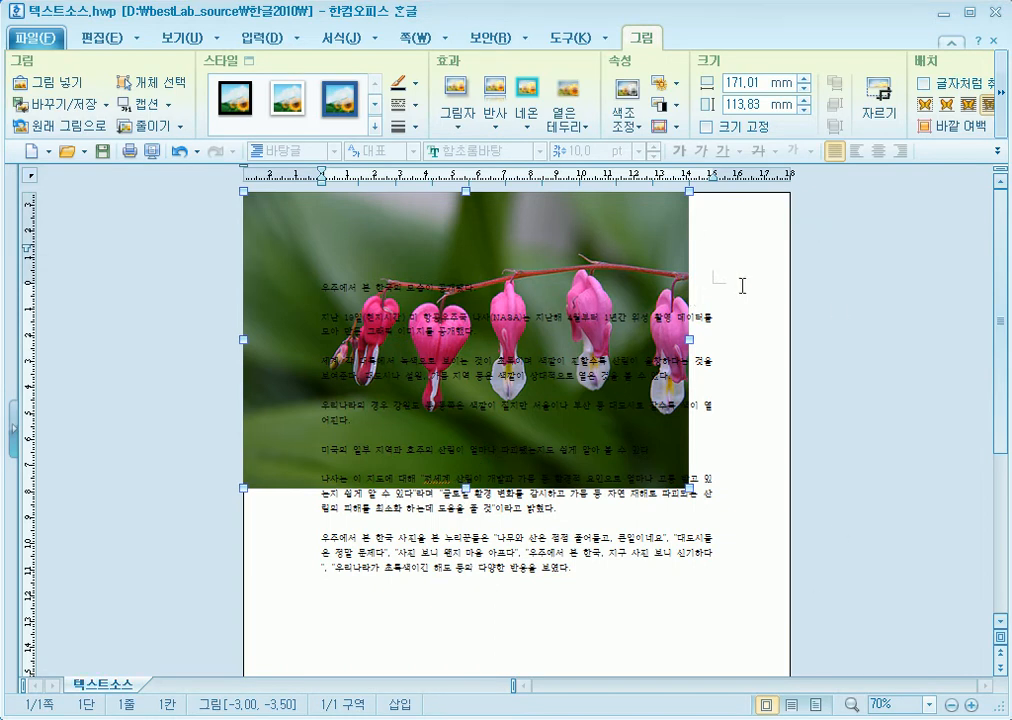
left_click(586, 225)
left_click(535, 427)
key("Delete")
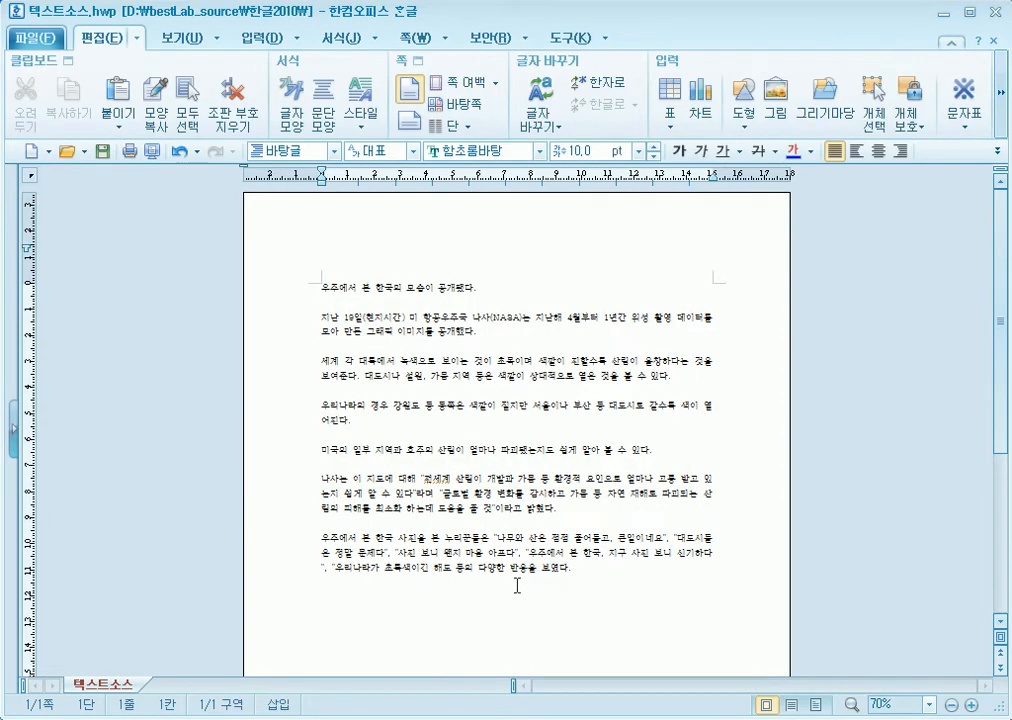
Open the page border and background settings (쪽 테두리/배경) for the document.
left_click(423, 40)
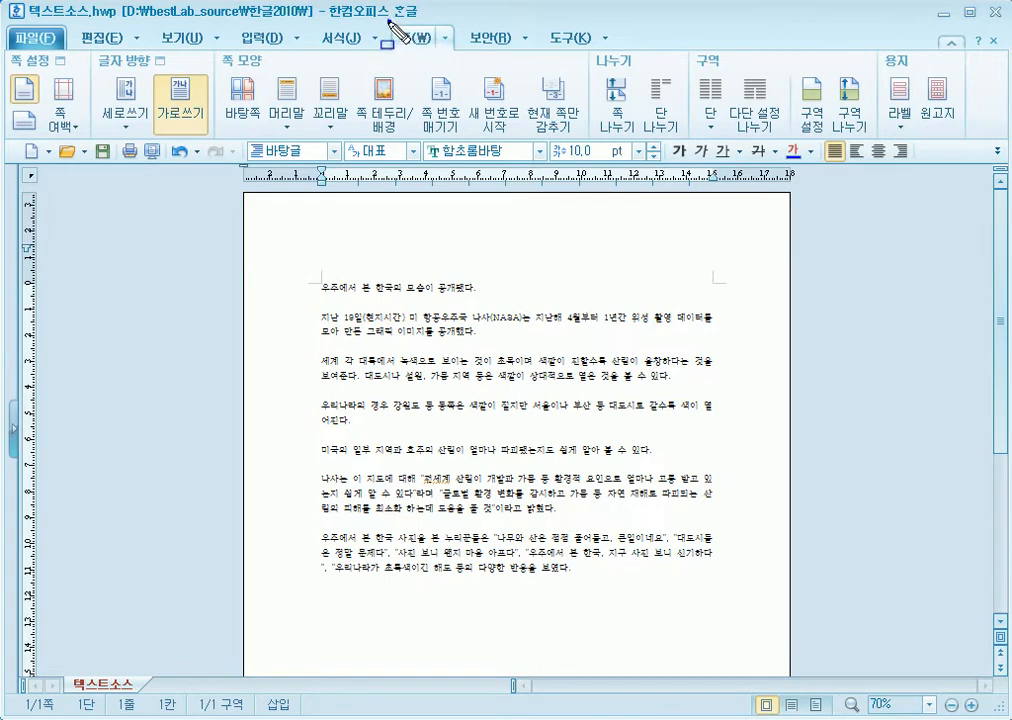
left_click_drag(389, 19, 466, 63)
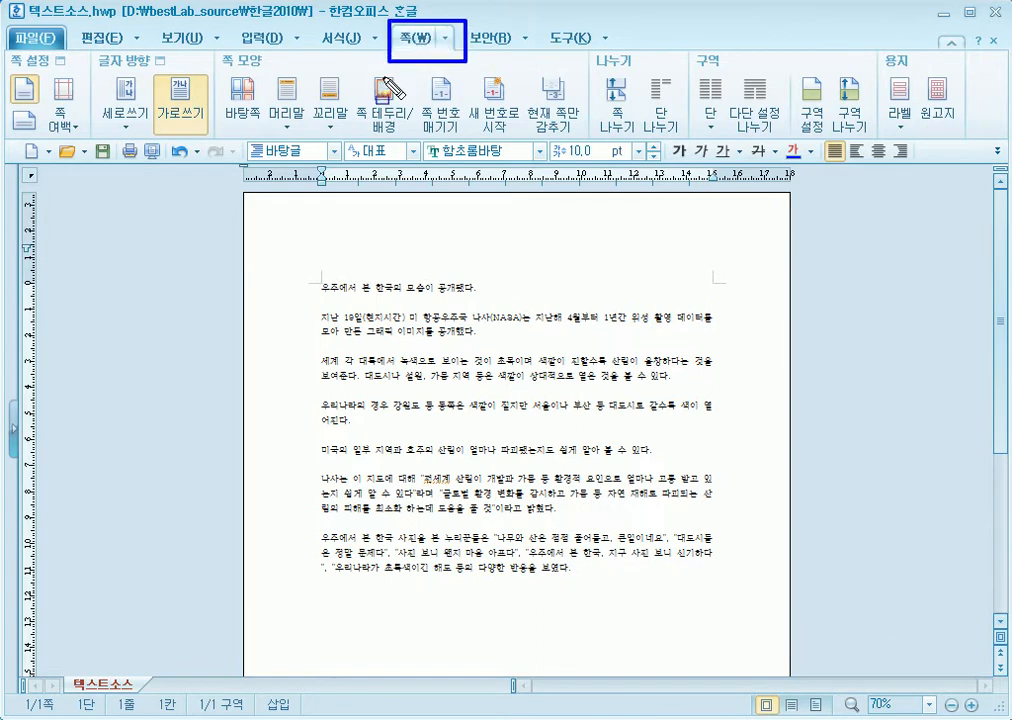
left_click_drag(343, 152, 419, 62)
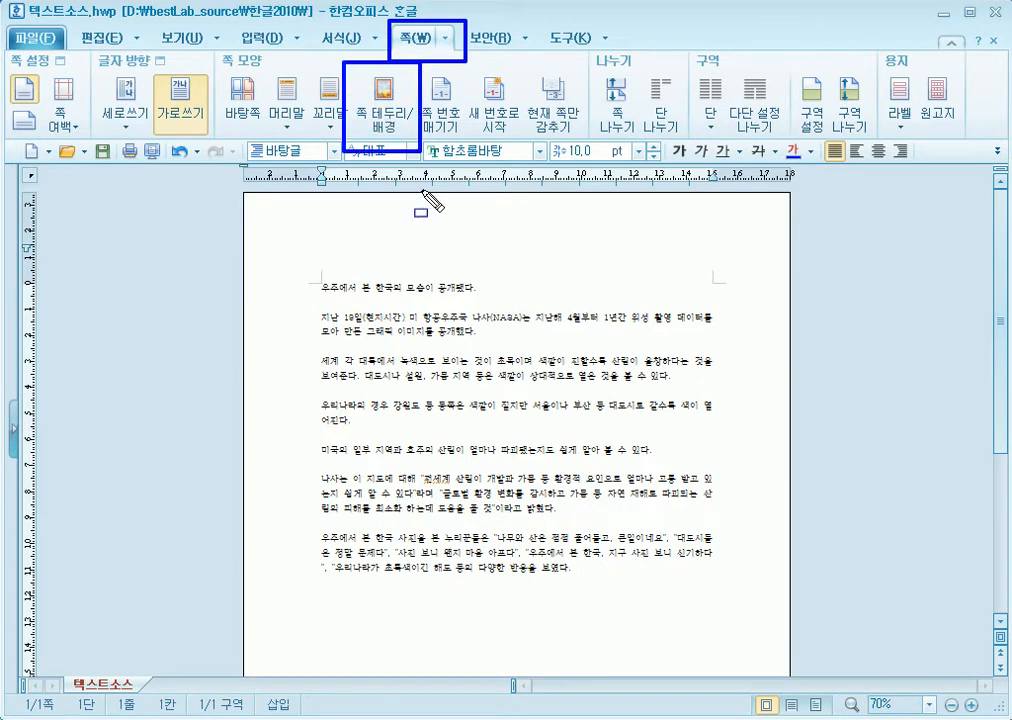
key("Escape")
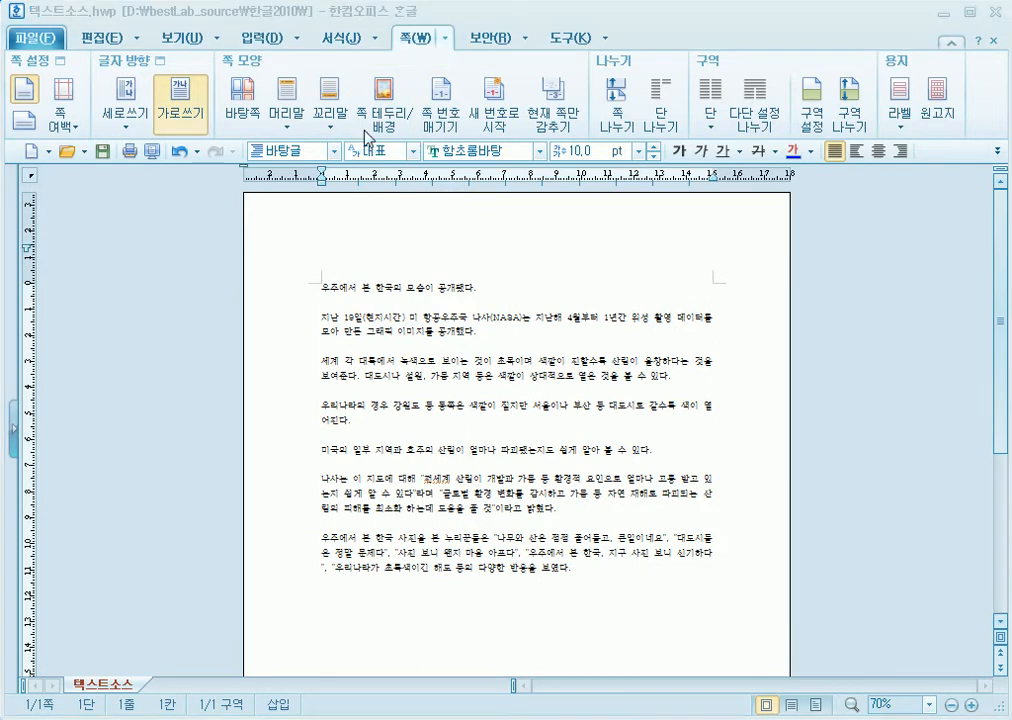
left_click(388, 112)
left_click_drag(365, 81, 355, 60)
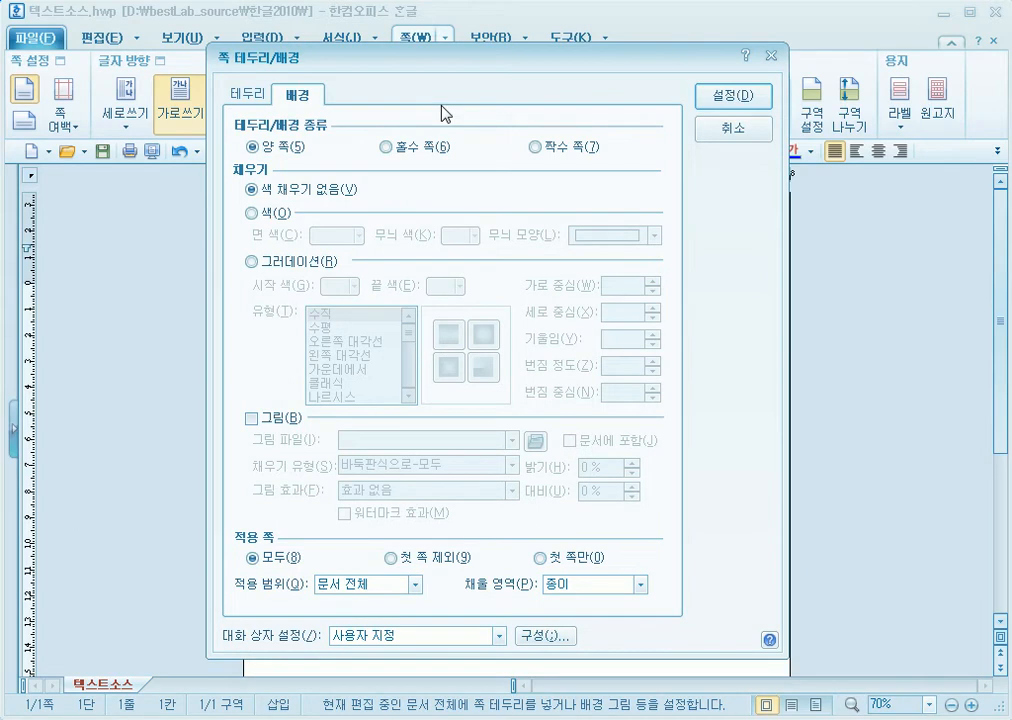
key("ctrl+shift+d")
left_click(221, 398)
left_click_drag(222, 152, 280, 188)
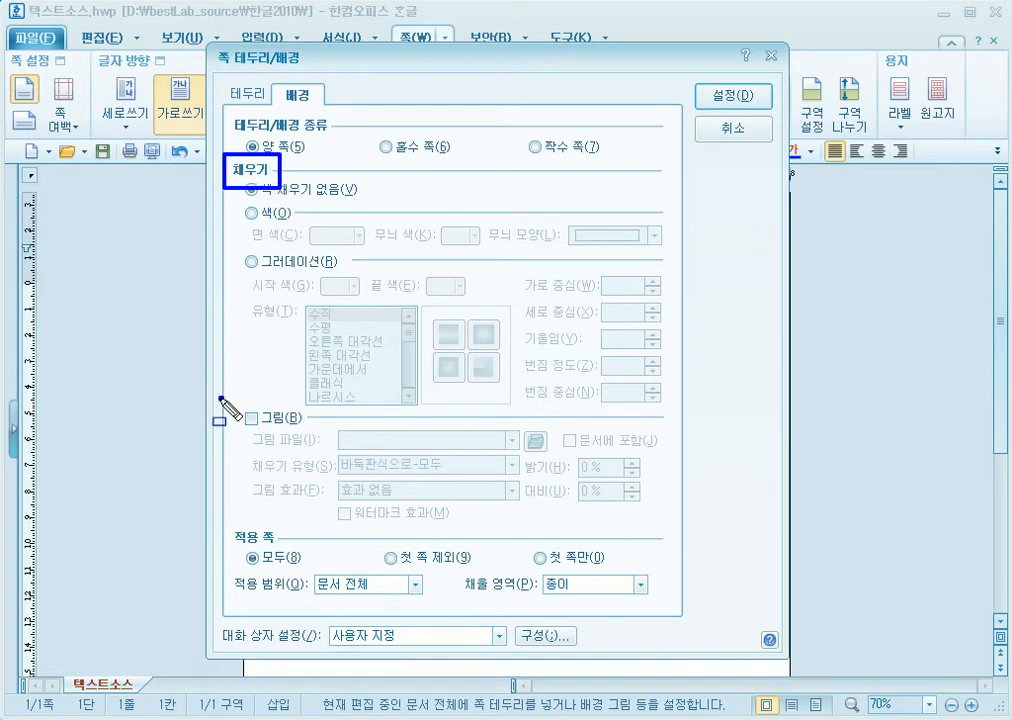
left_click_drag(221, 398, 329, 454)
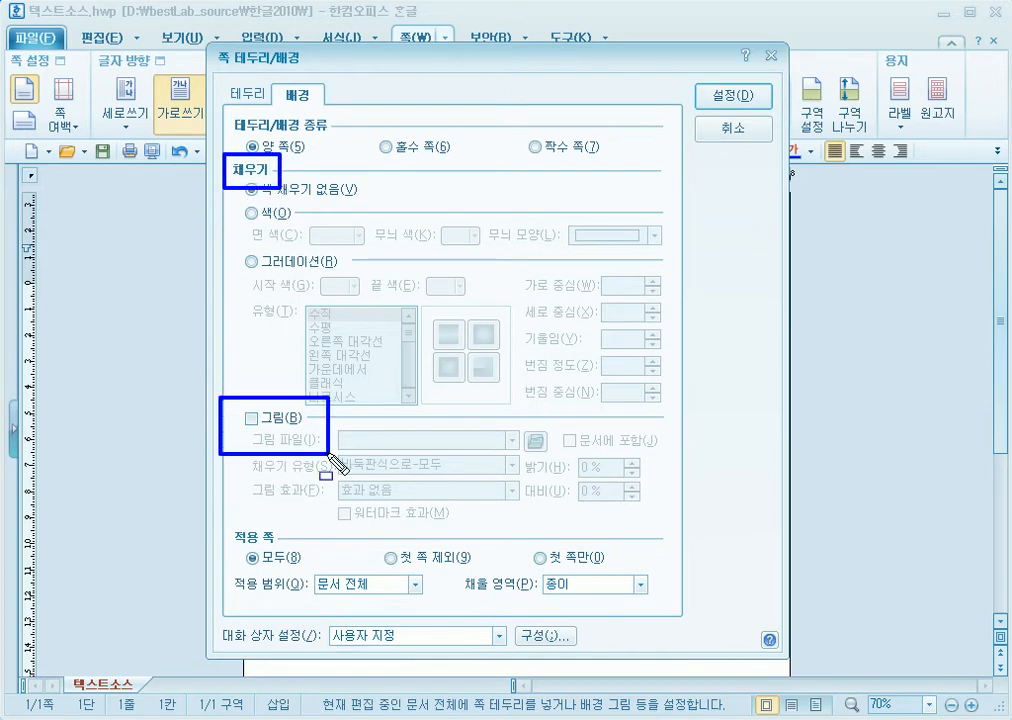
key("Escape")
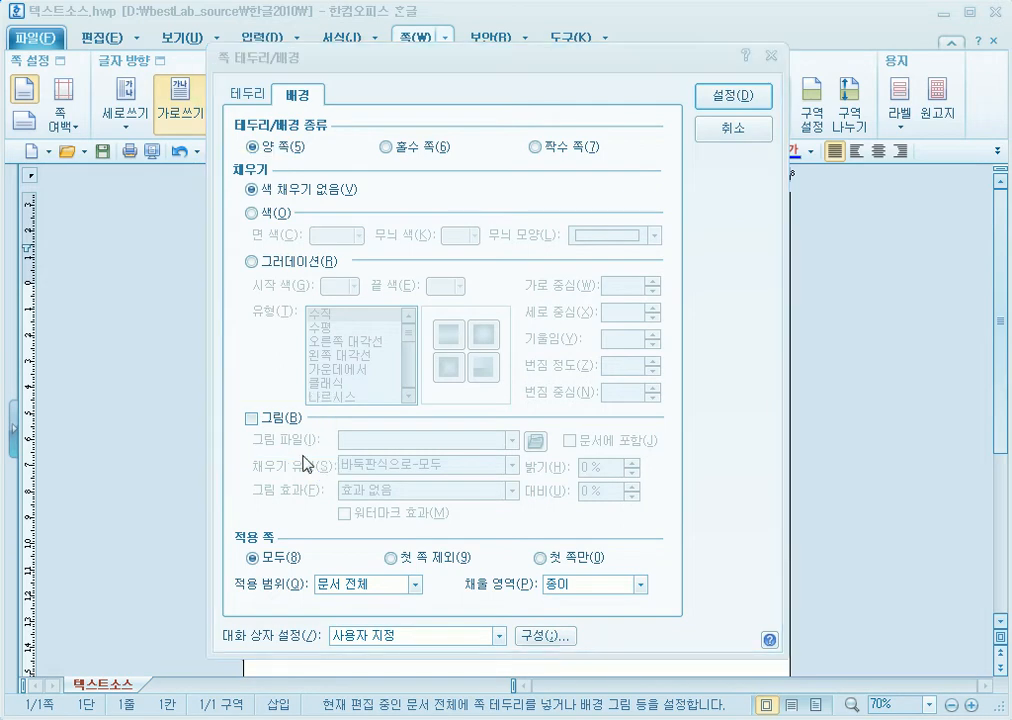
Enable the picture fill for the page background, choose 배경자료.jpg as the embedded image and apply it.
left_click(251, 419)
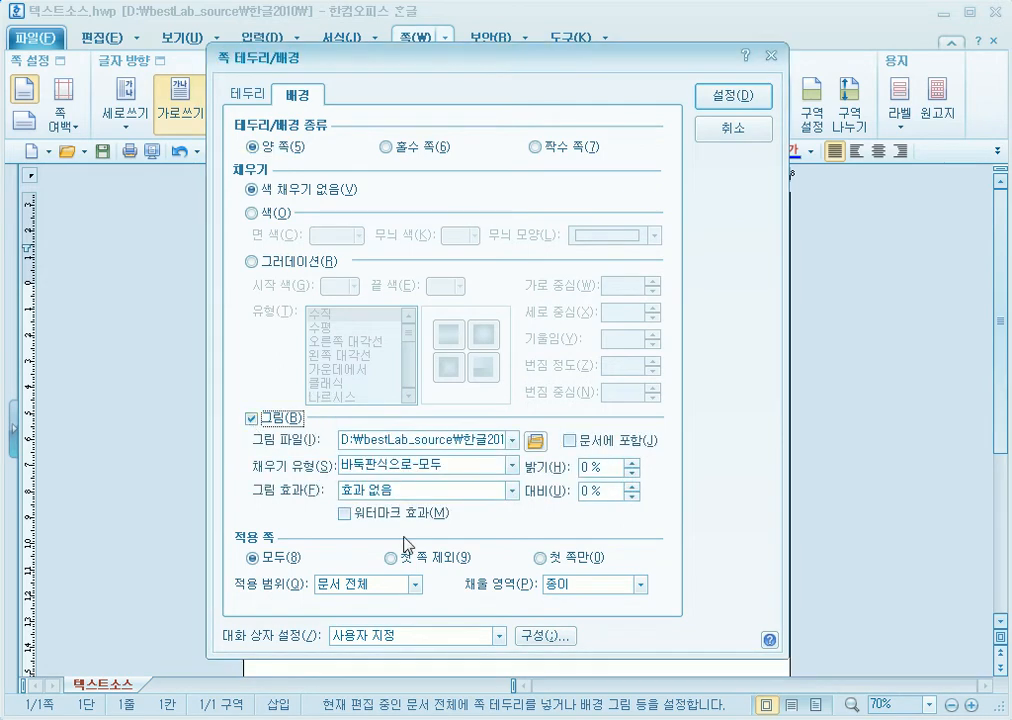
key("ctrl+2")
left_click_drag(506, 418, 561, 462)
key("Escape")
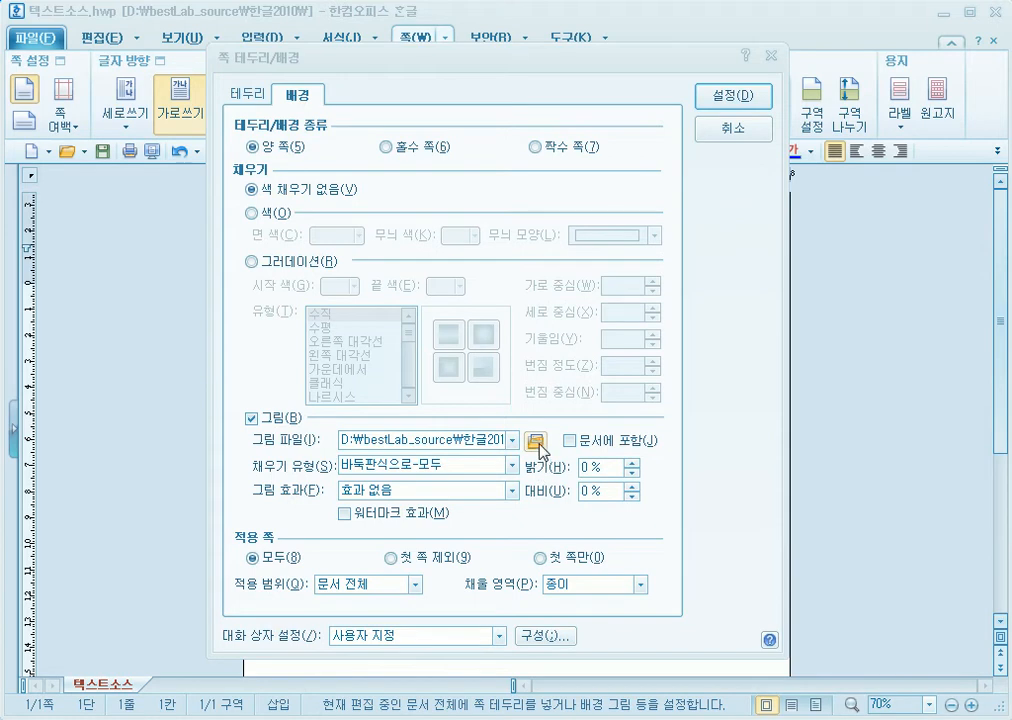
left_click(535, 441)
left_click(429, 248)
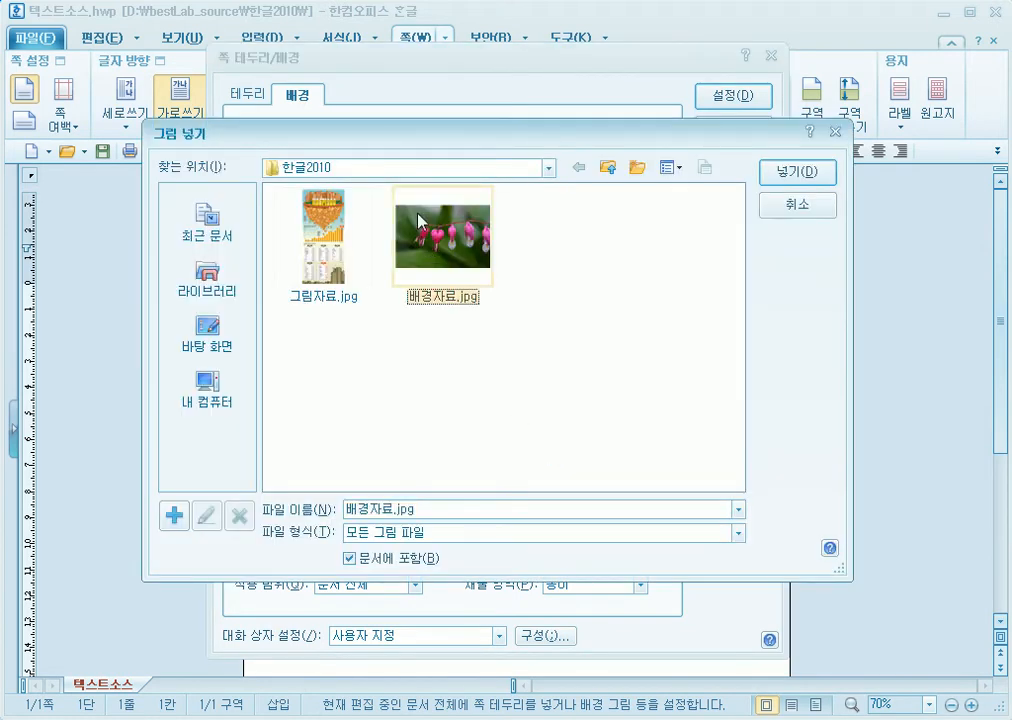
key("Return")
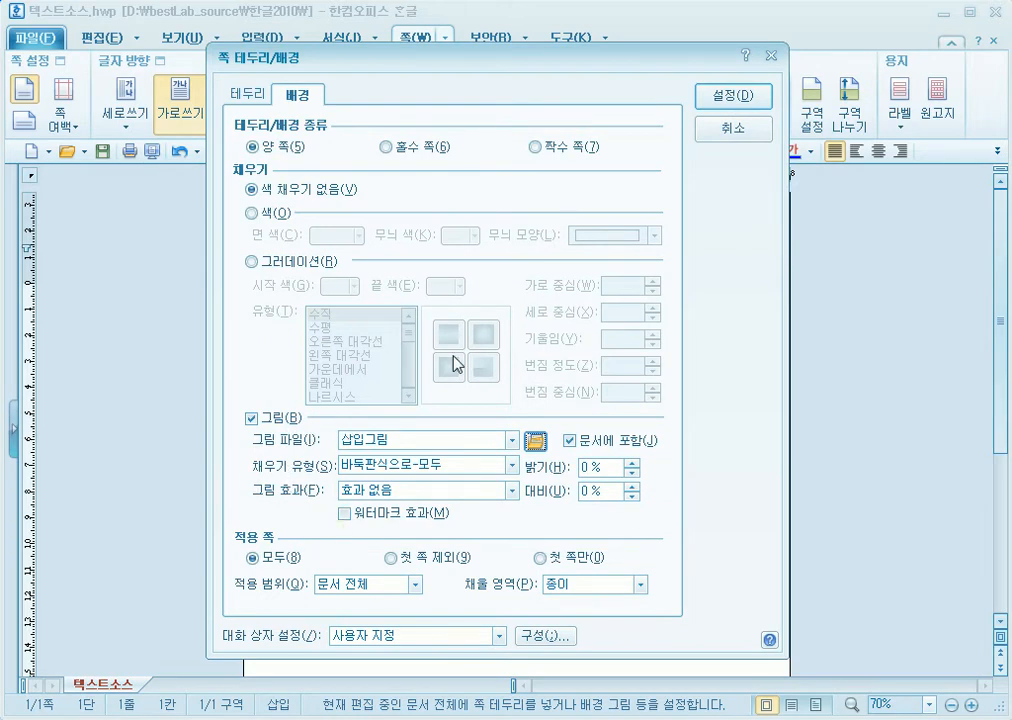
left_click(716, 99)
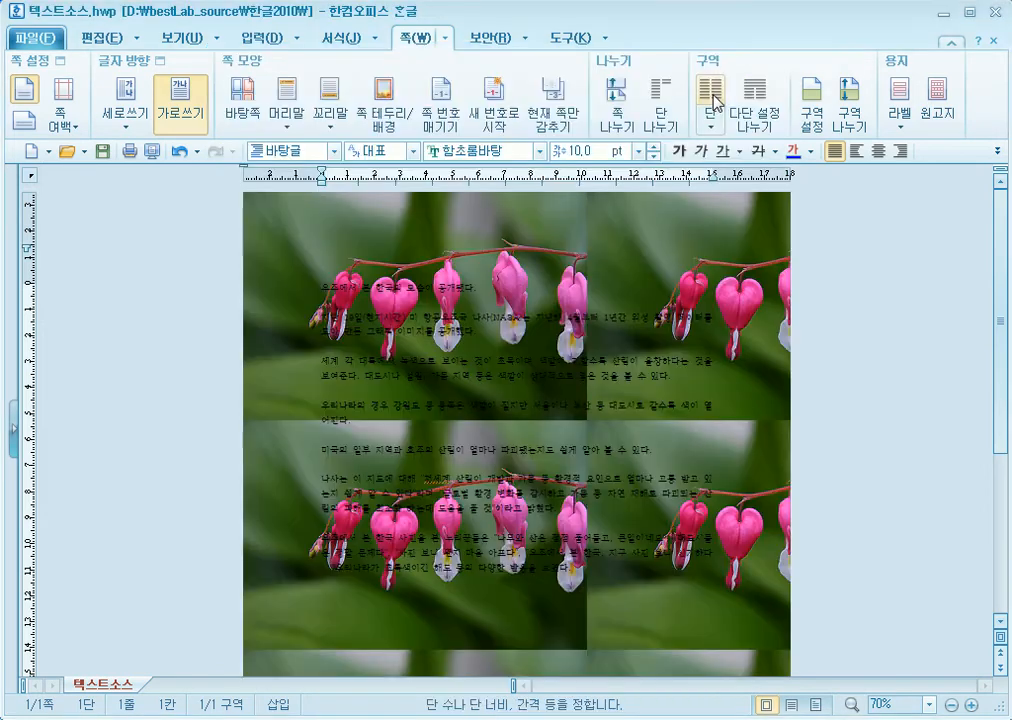
Change the page background picture's fill type to 크기에 맞추어 (fit to size) and apply it.
left_click(854, 358)
scroll(700, 436, "down", 2)
scroll(700, 441, "down", 5)
scroll(702, 441, "up", 7)
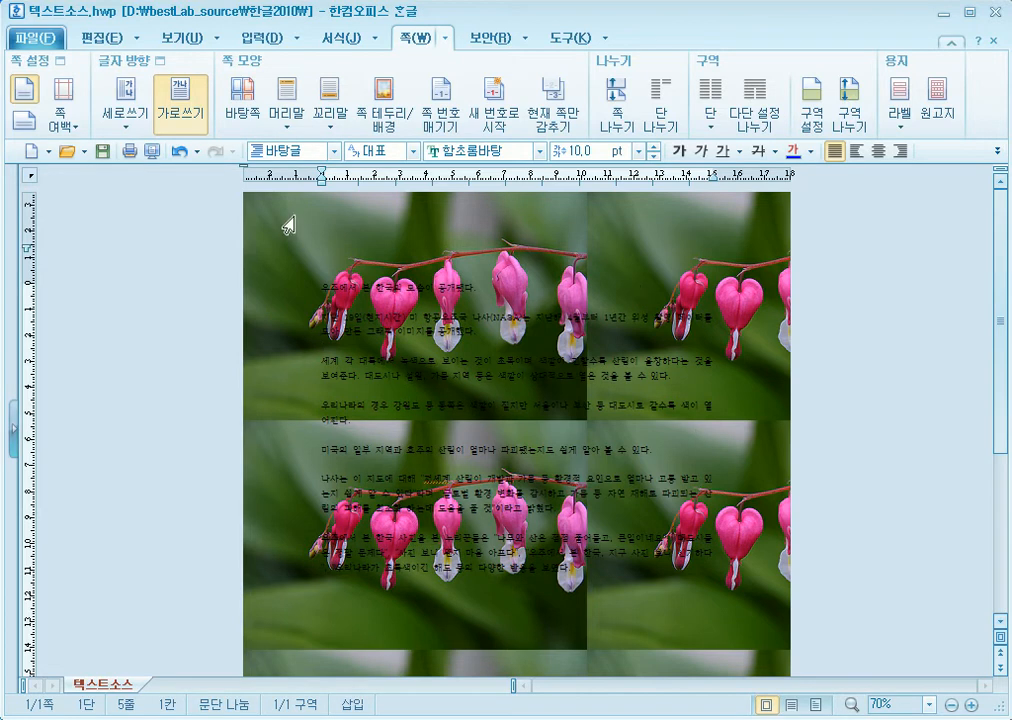
left_click(390, 102)
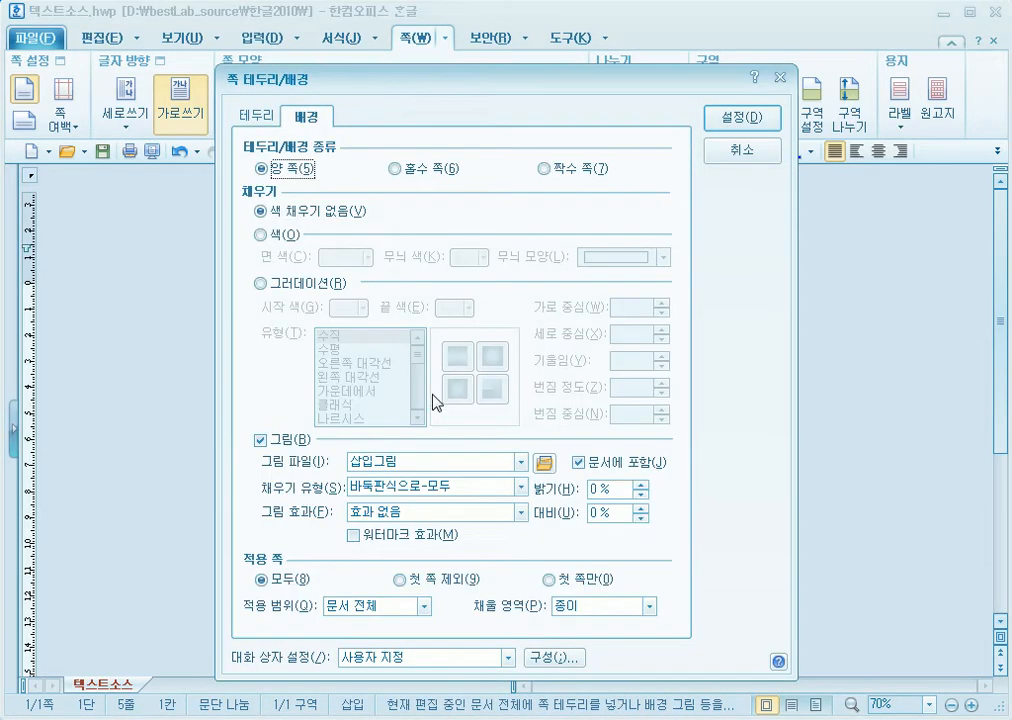
left_click(362, 490)
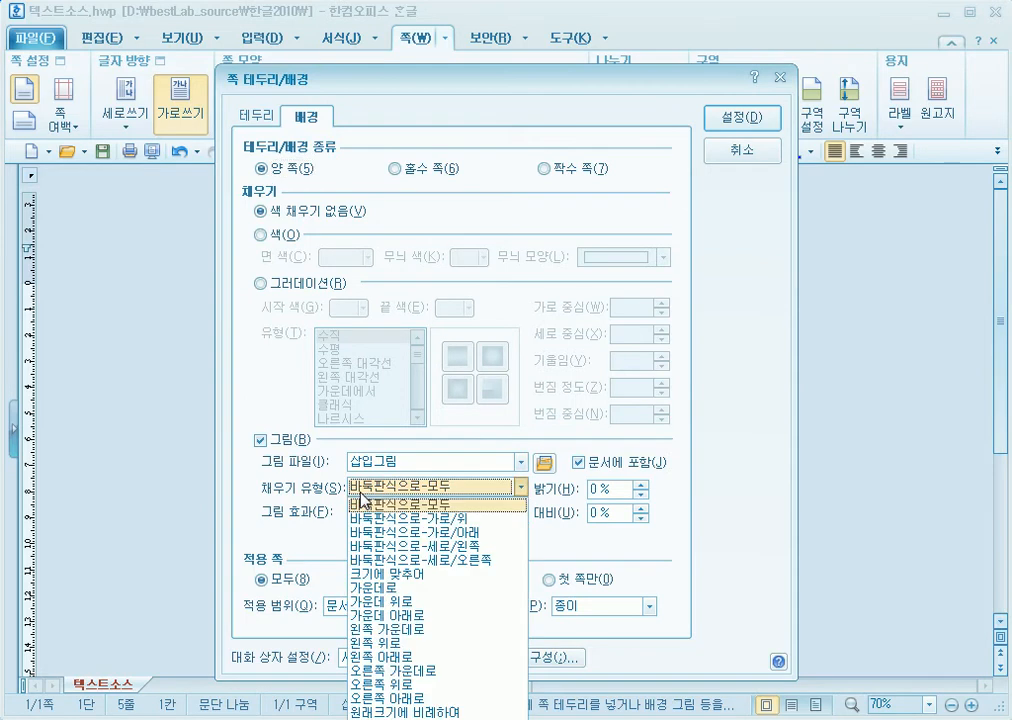
left_click(385, 578)
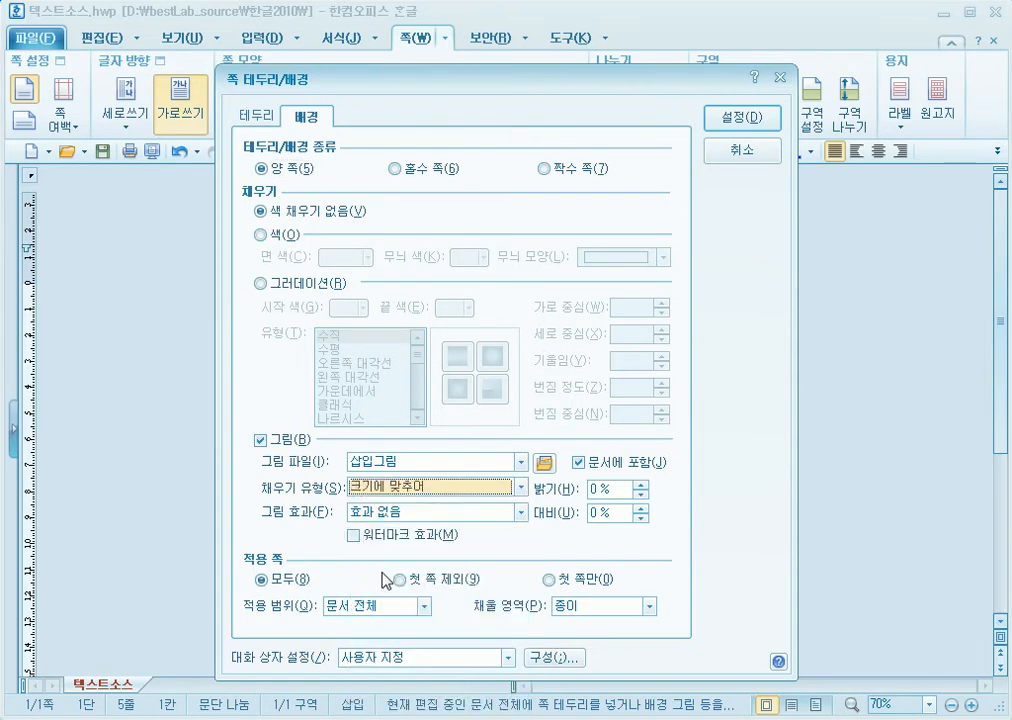
left_click(713, 125)
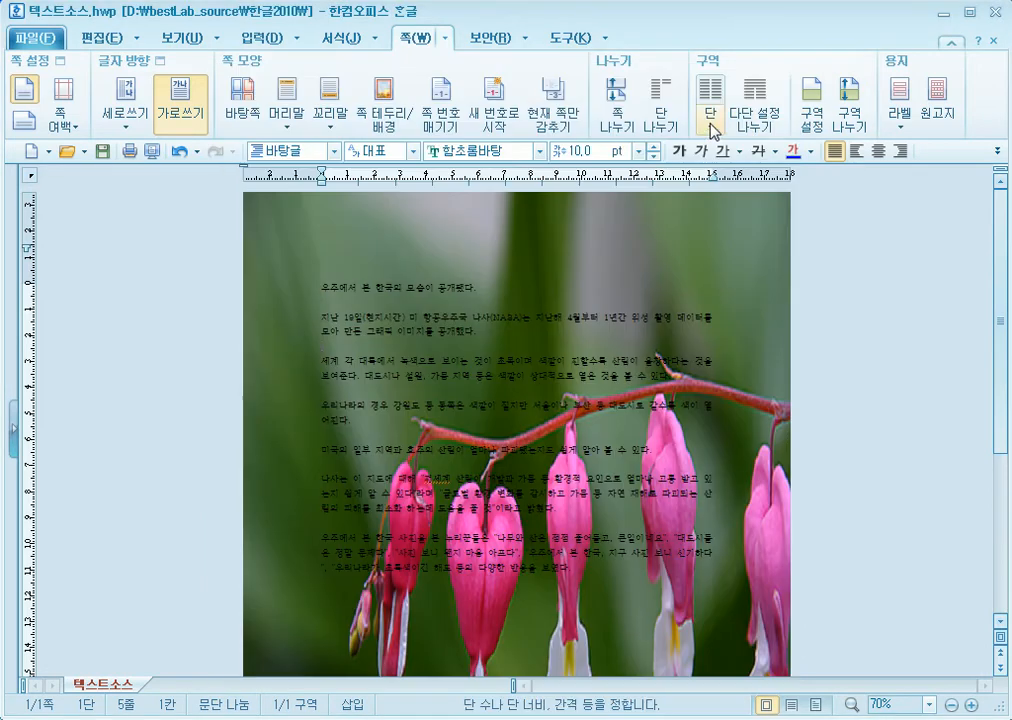
scroll(971, 580, "down", 5)
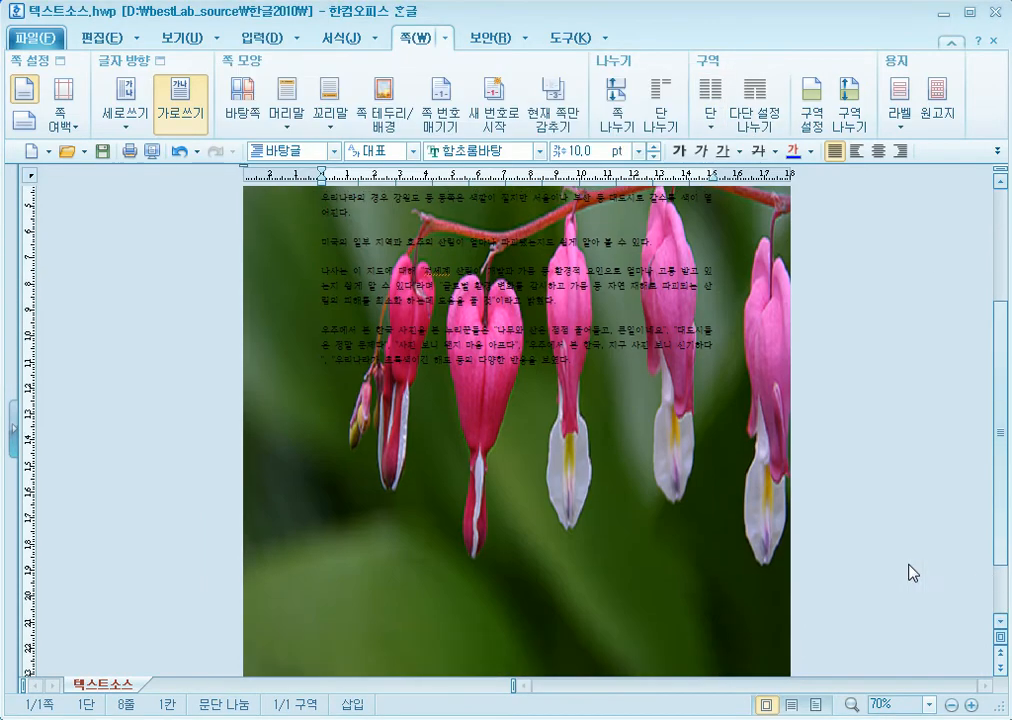
scroll(877, 553, "up", 5)
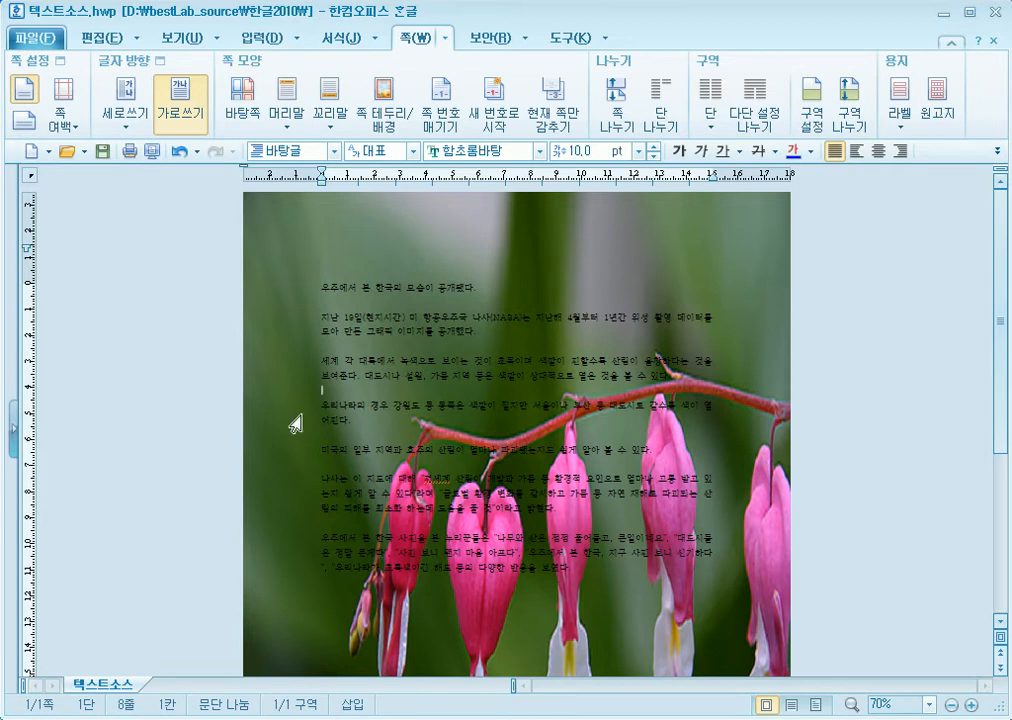
left_click_drag(329, 405, 640, 434)
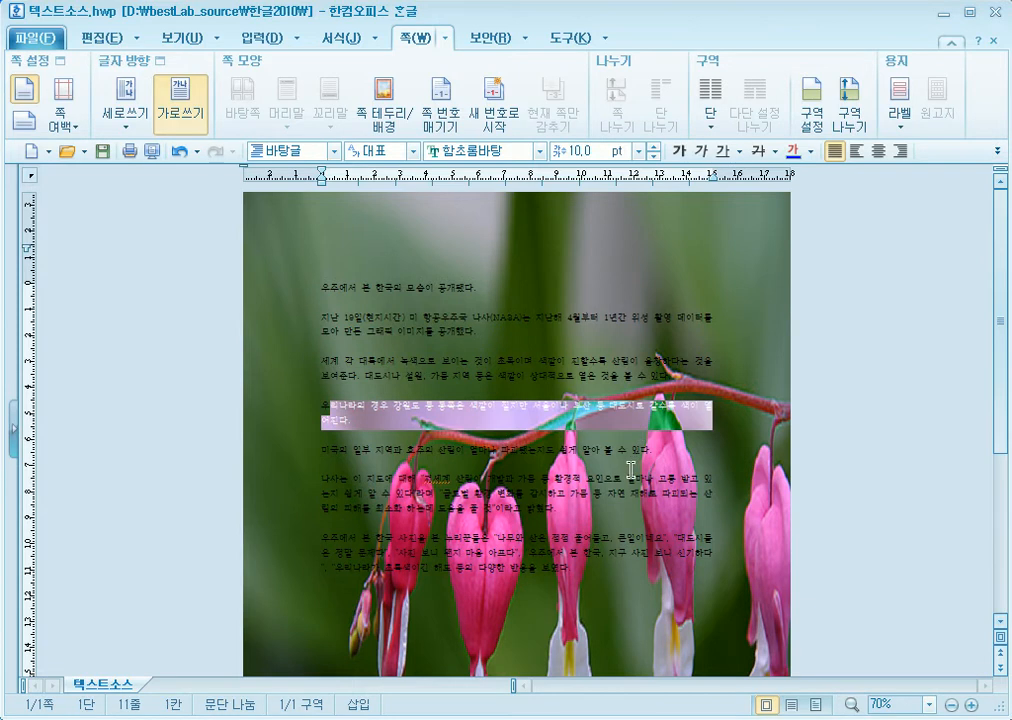
left_click(452, 463)
left_click_drag(432, 450, 442, 548)
double_click(441, 551)
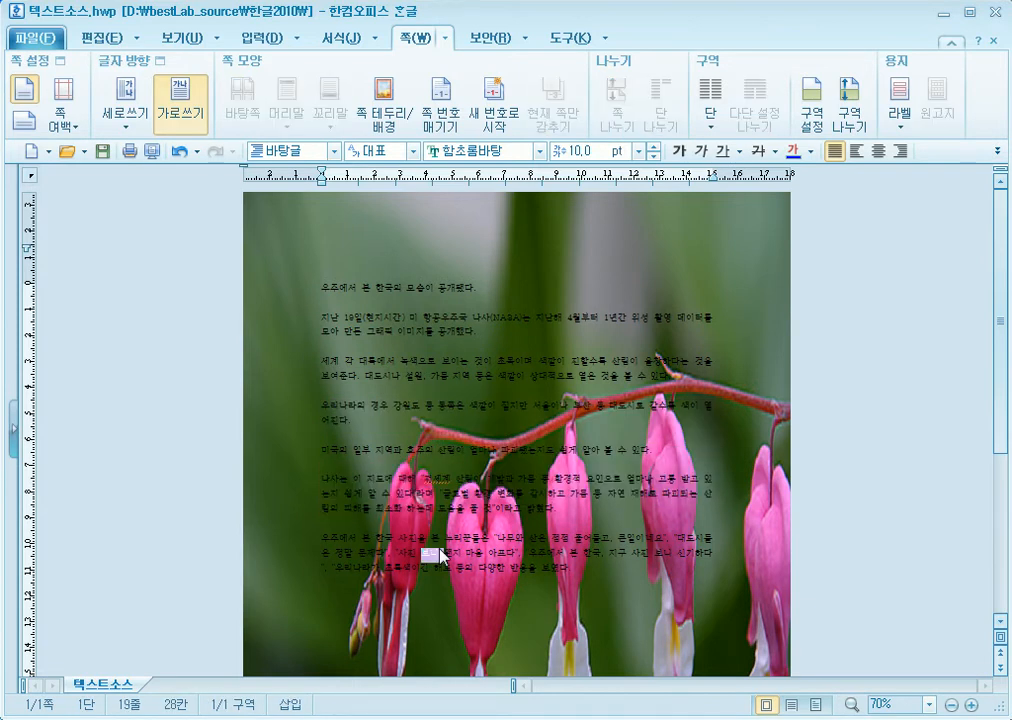
left_click(509, 487)
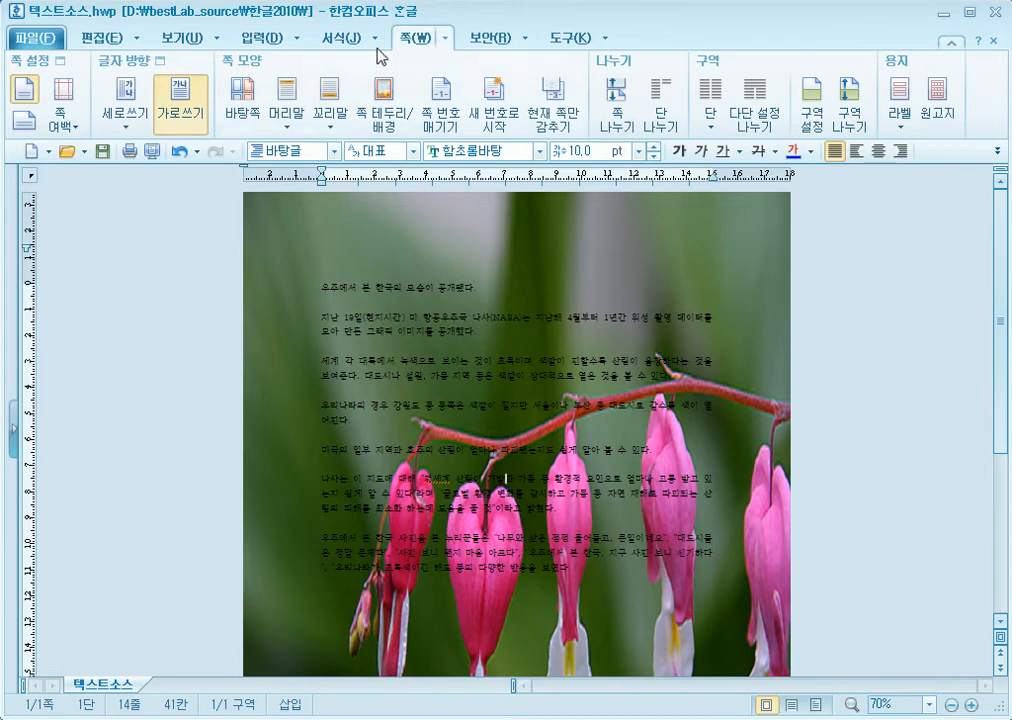
Turn on the watermark effect (워터마크 효과) for the page background picture, apply it and check the page.
left_click(388, 110)
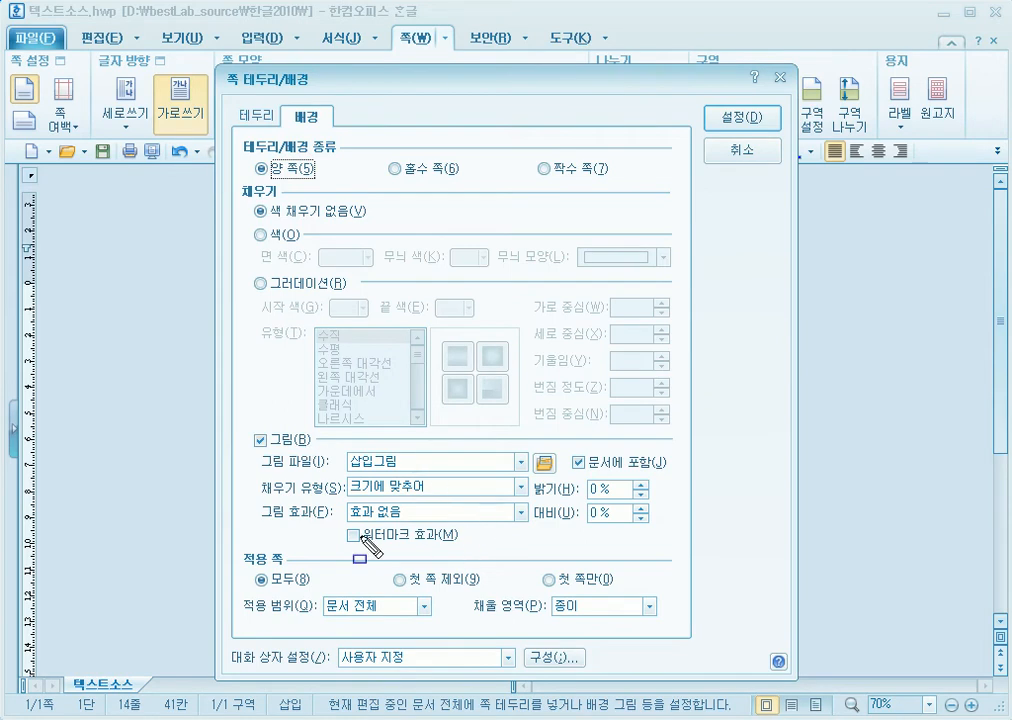
left_click_drag(318, 522, 487, 552)
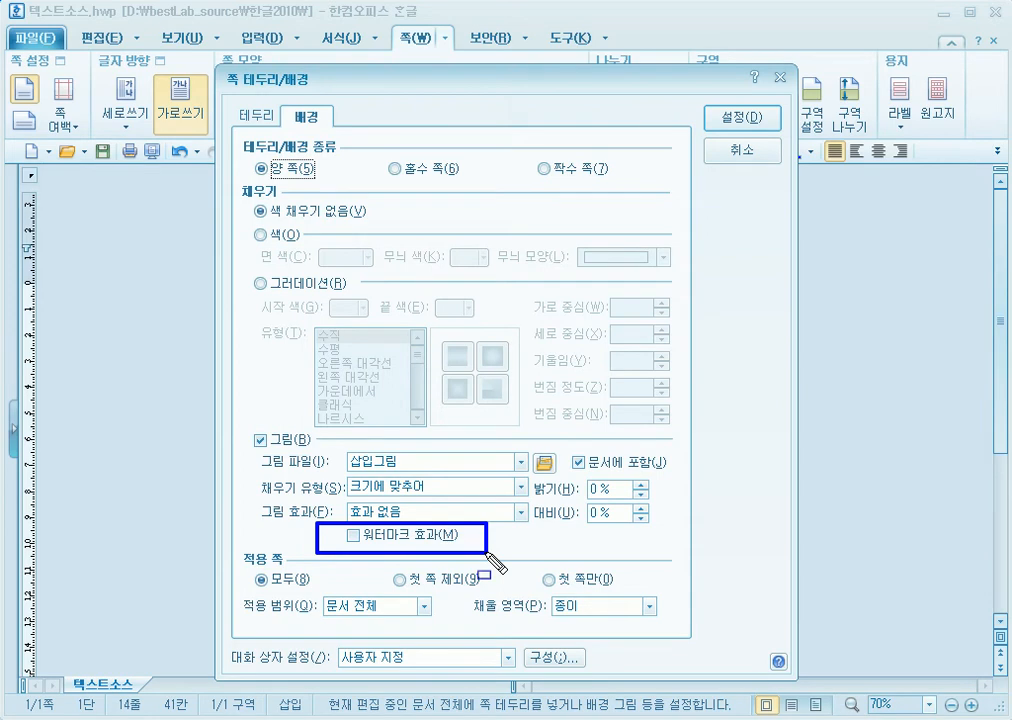
left_click(352, 535)
left_click(750, 125)
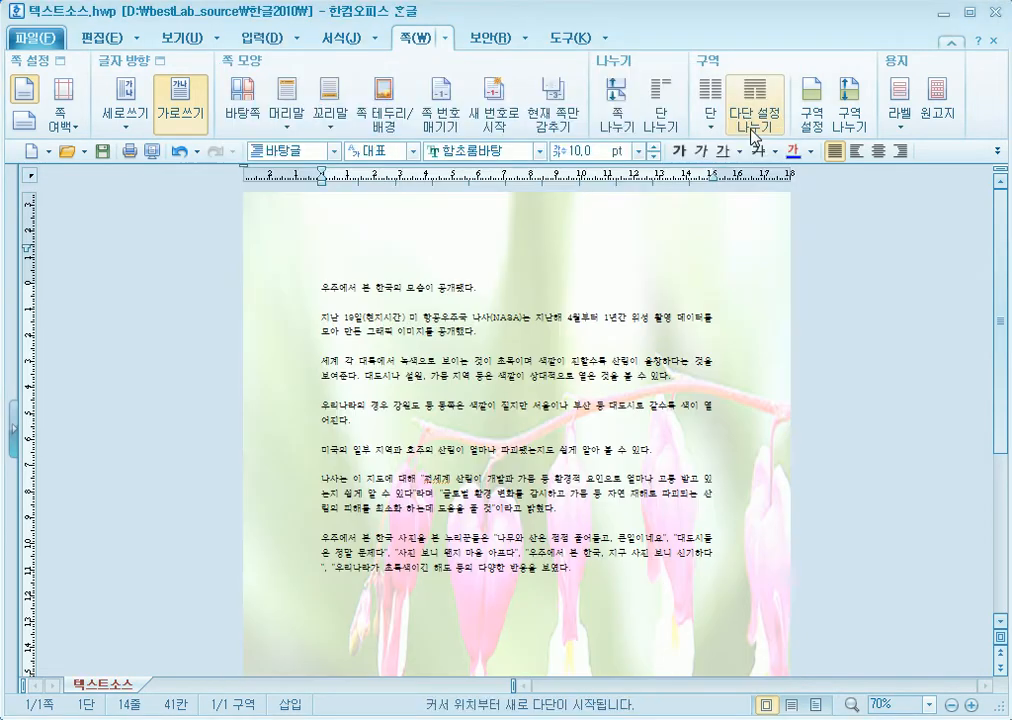
left_click(697, 347)
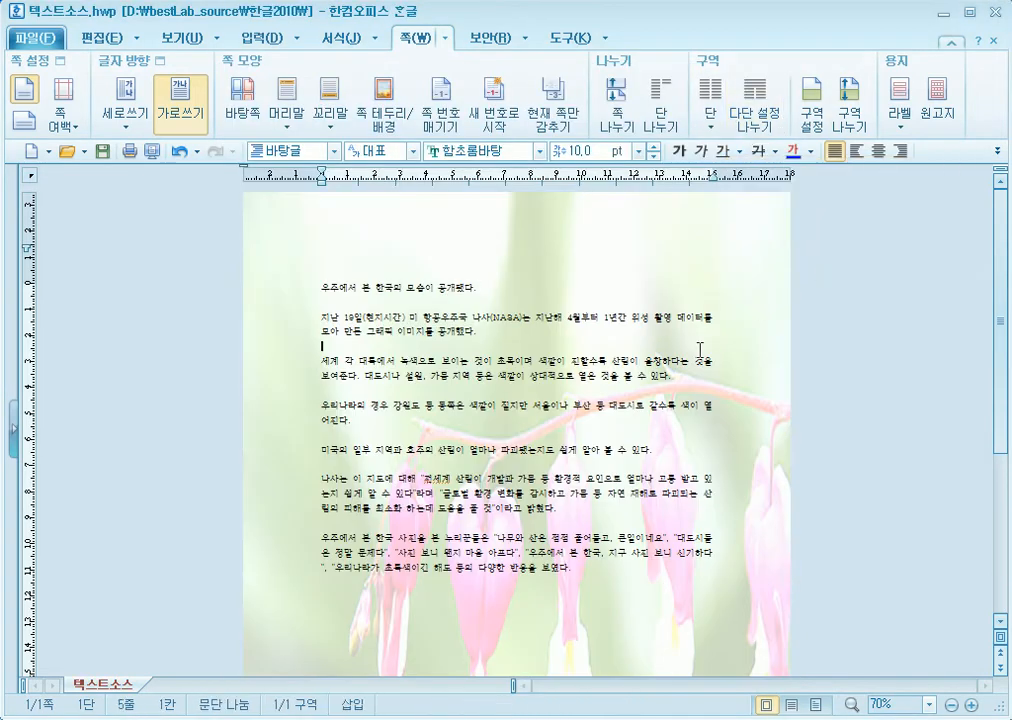
scroll(700, 349, "down", 6)
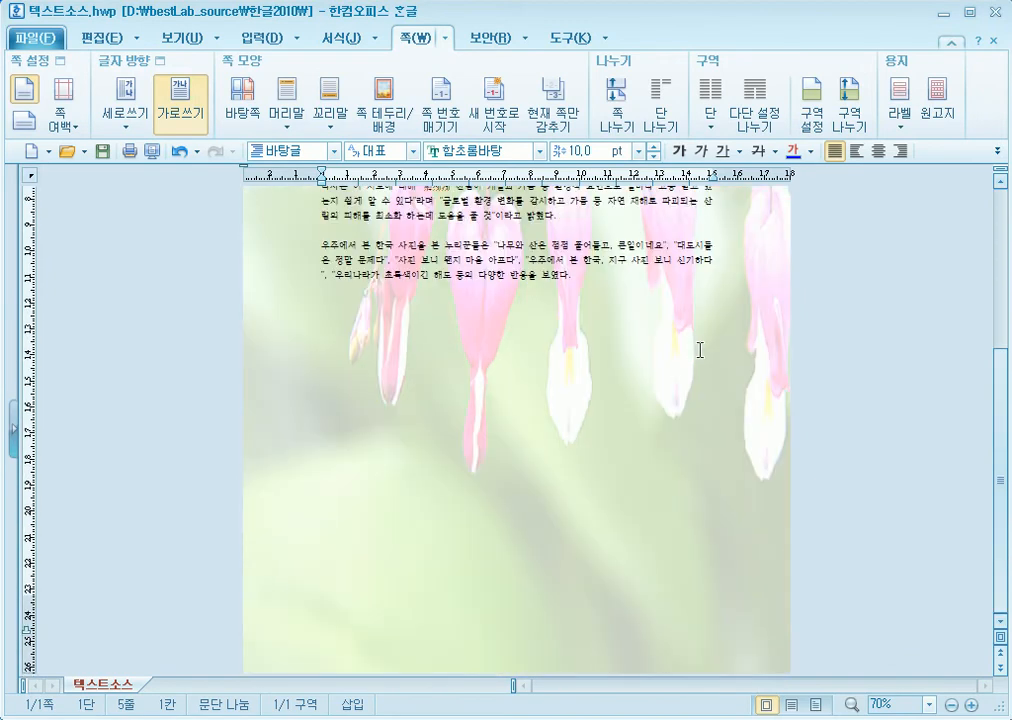
scroll(700, 349, "up", 6)
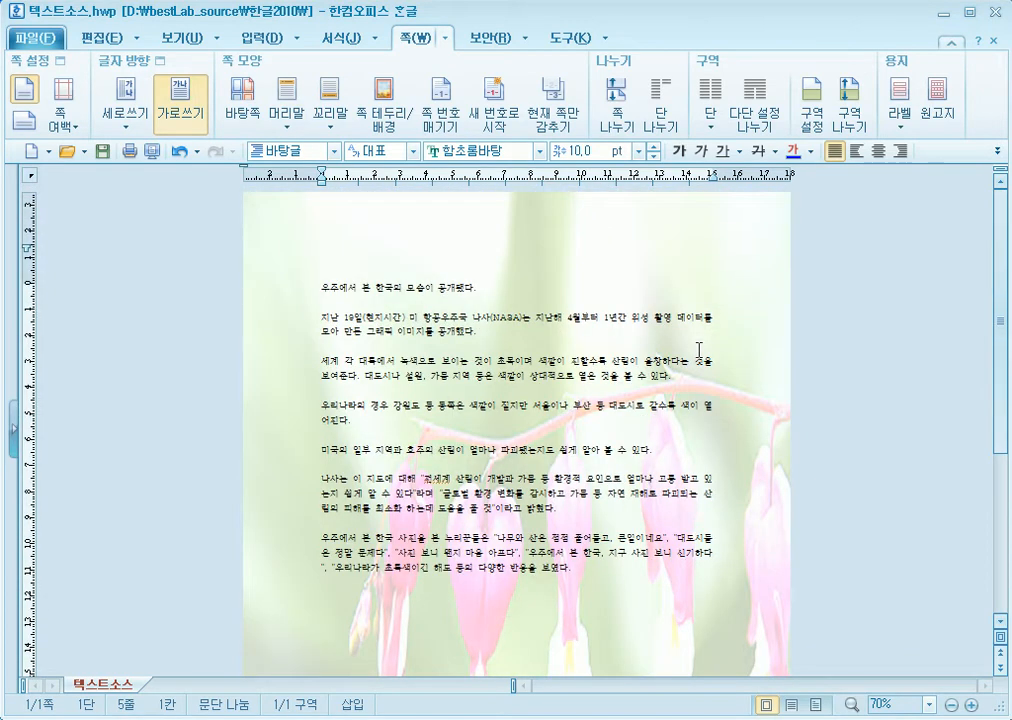
Reopen the page background settings and toggle the watermark effect off and on to examine its brightness (밝기) and contrast (대비) values.
left_click(384, 102)
key("ctrl+shift+d")
key("Escape")
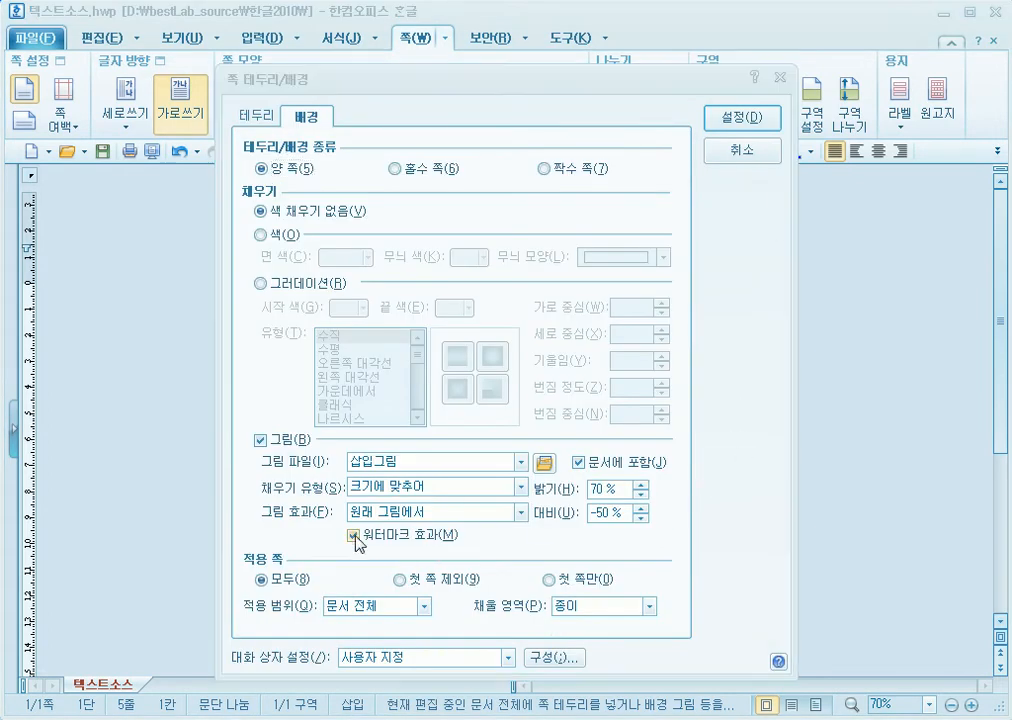
left_click(352, 536)
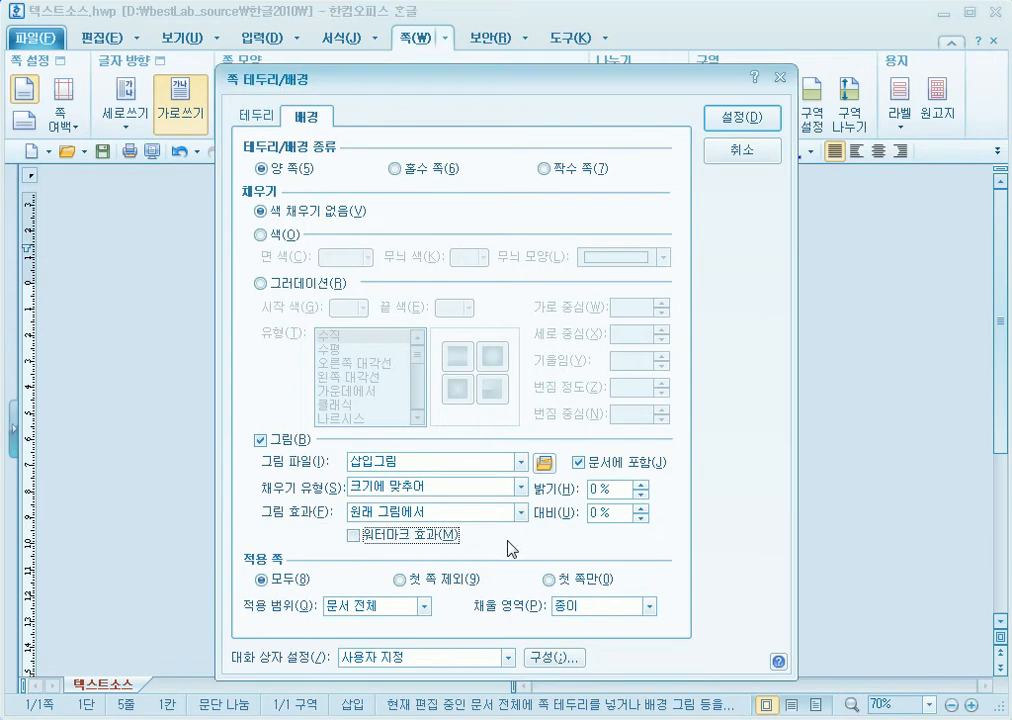
key("ctrl+shift+d")
left_click_drag(517, 470, 672, 527)
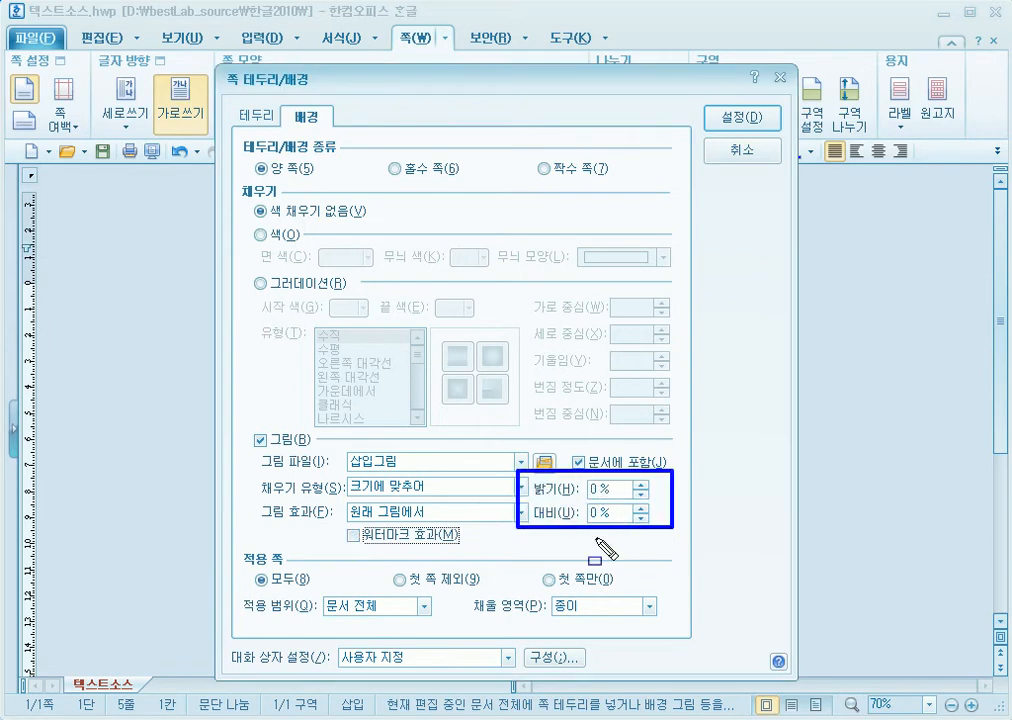
key("Escape")
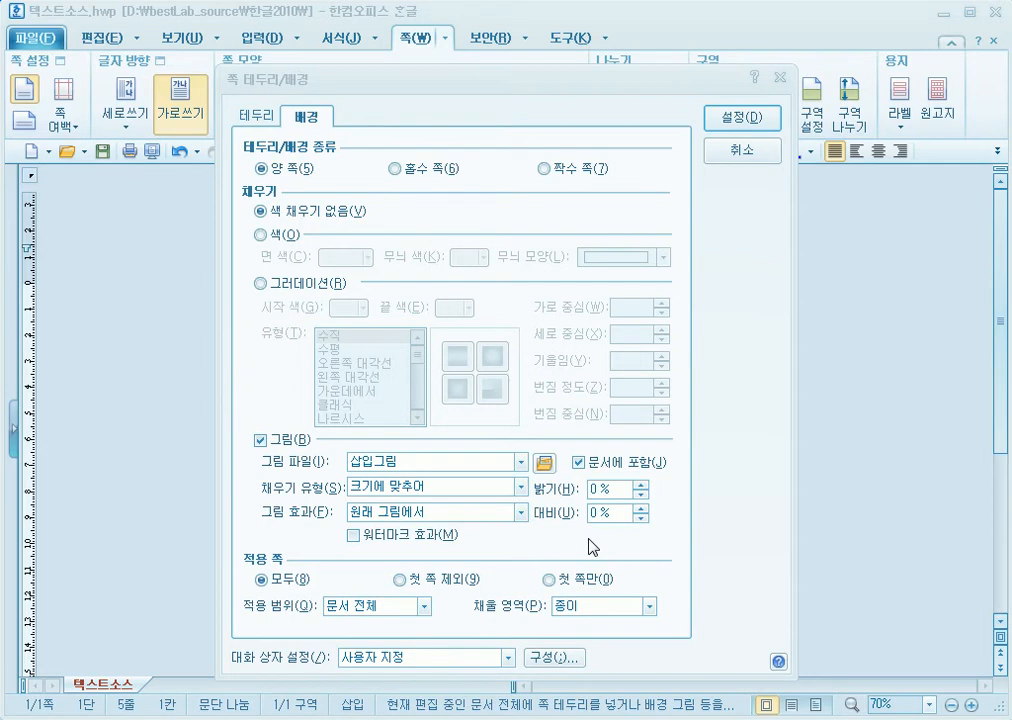
left_click(352, 537)
left_click(592, 489)
left_click(592, 512)
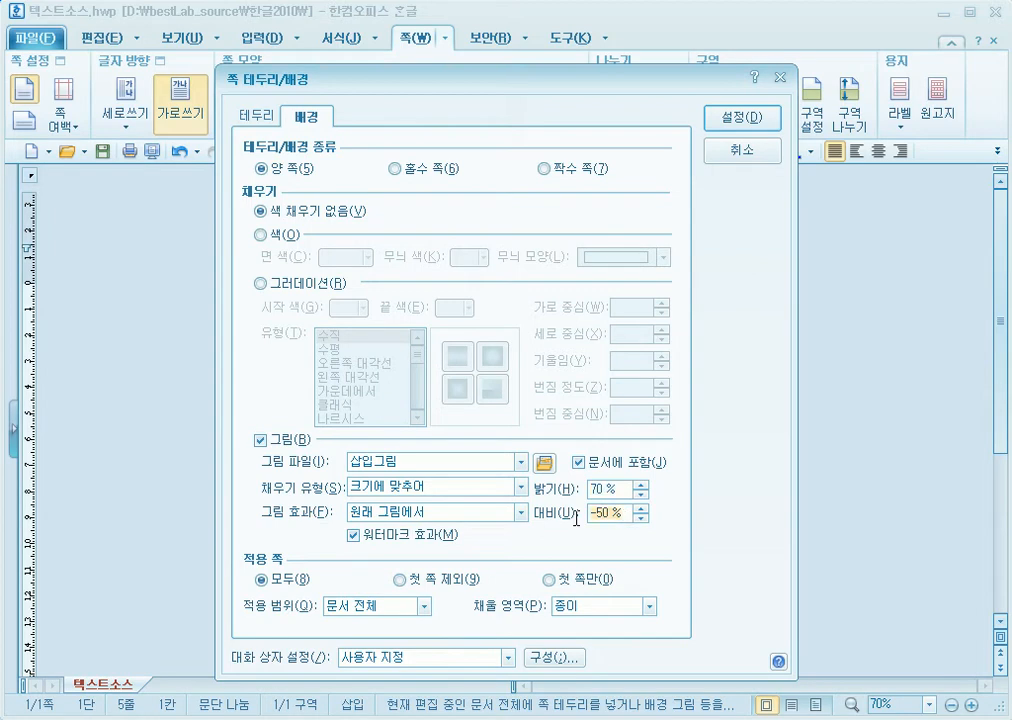
left_click(587, 489)
left_click(575, 513)
Set the background picture's brightness (밝기) to 20 %, apply it and check the page.
left_click(603, 488)
key("BackSpace")
type("2")
left_click(752, 120)
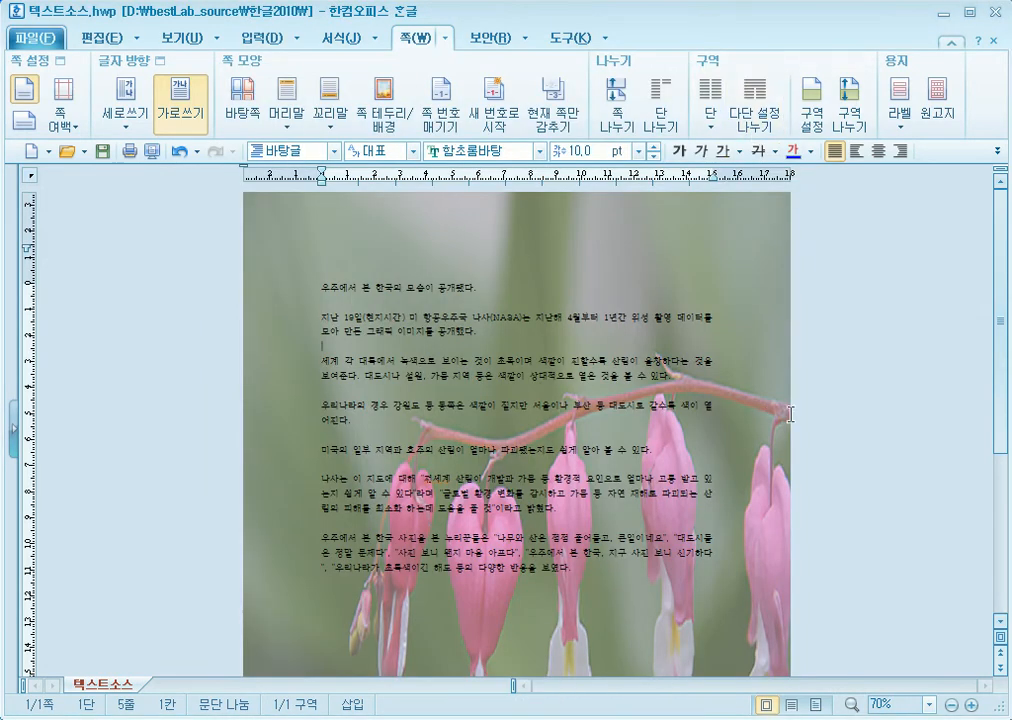
scroll(750, 494, "down", 3)
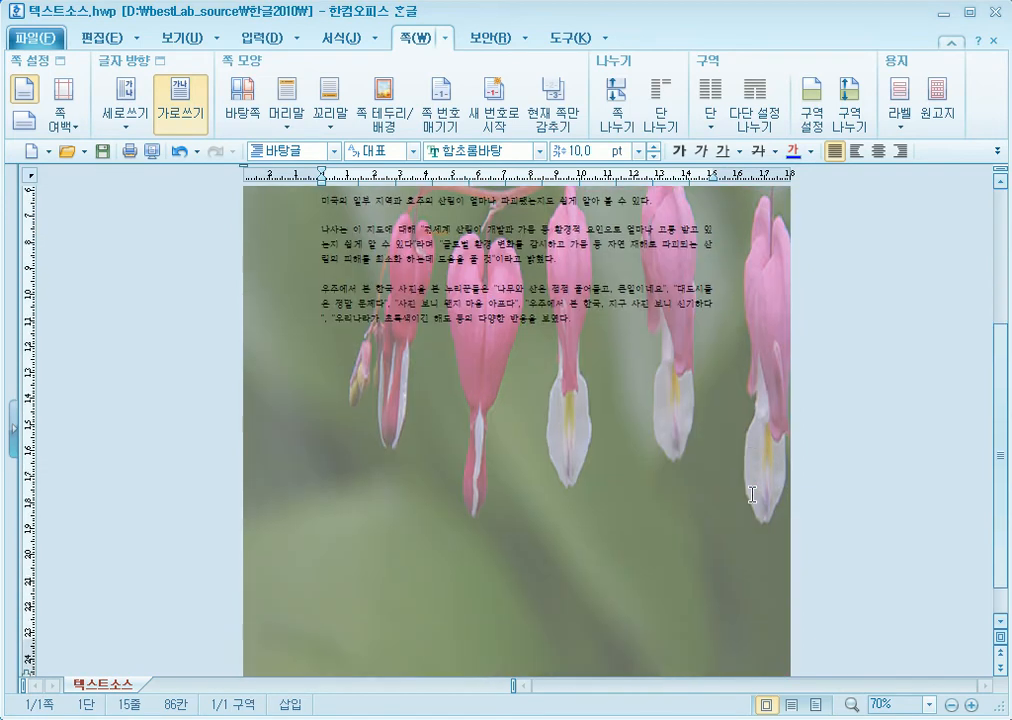
scroll(750, 494, "up", 3)
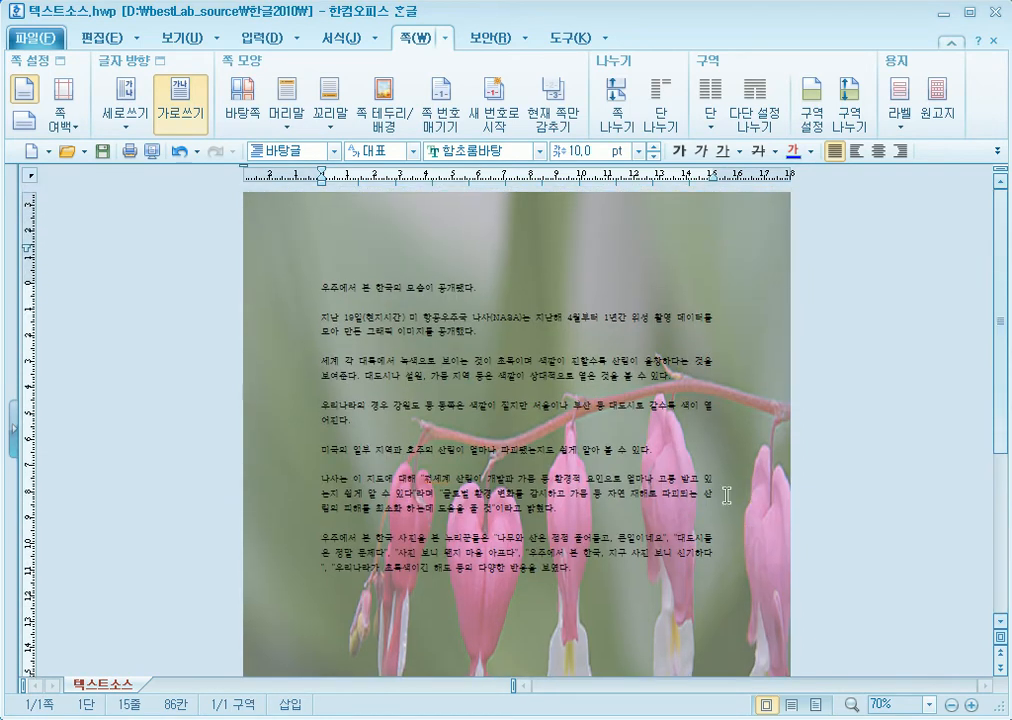
Set the background picture's contrast (대비) to -80 % in the page border and background settings and apply it.
left_click(383, 97)
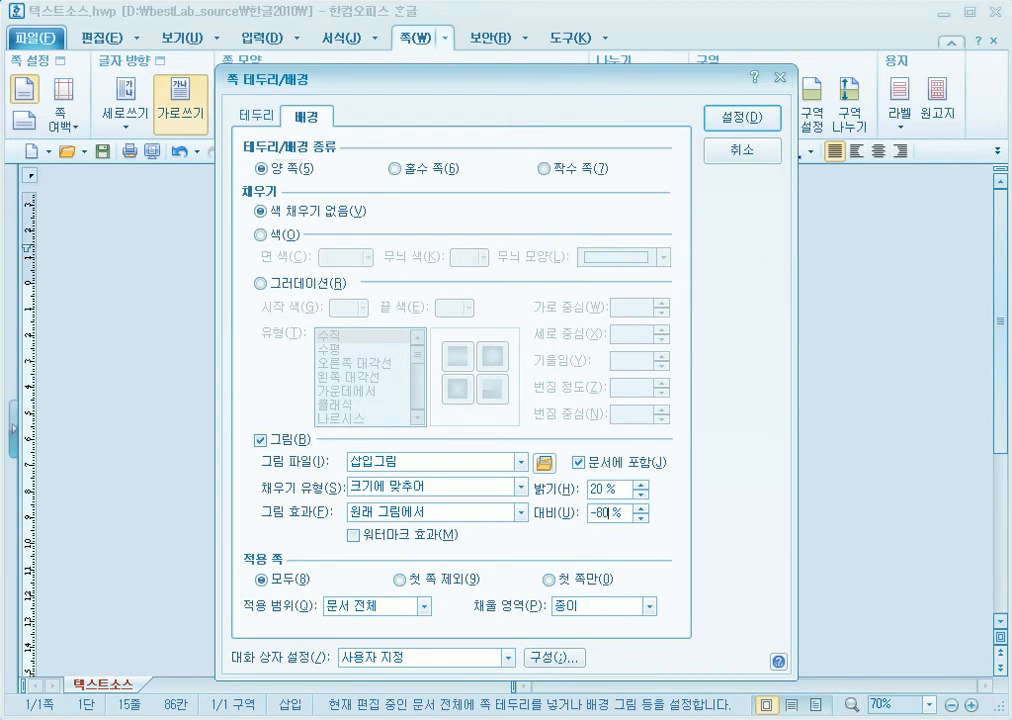
left_click(730, 117)
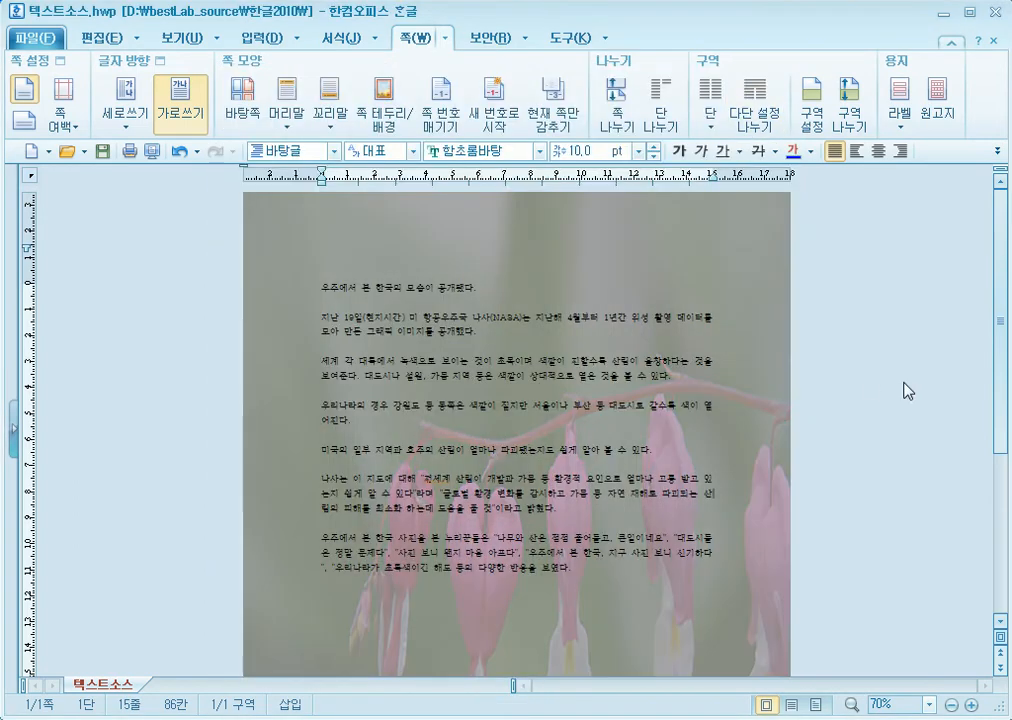
scroll(649, 559, "down", 3)
scroll(649, 559, "up", 3)
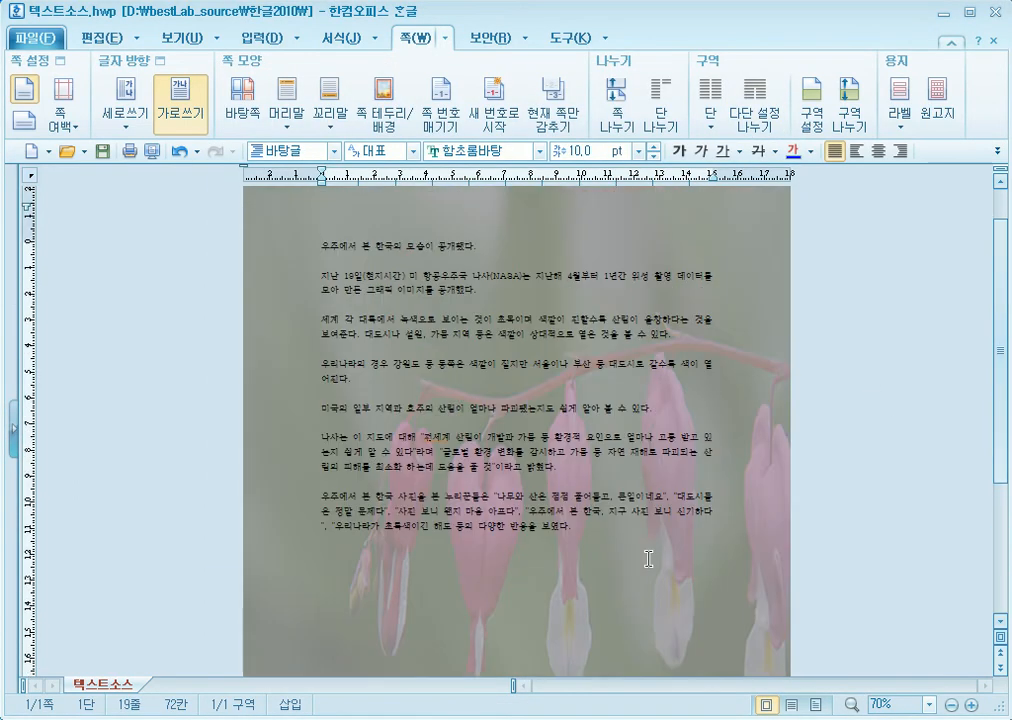
Set the background picture's brightness (밝기) to 50 % in the page border and background settings and apply it.
left_click(387, 98)
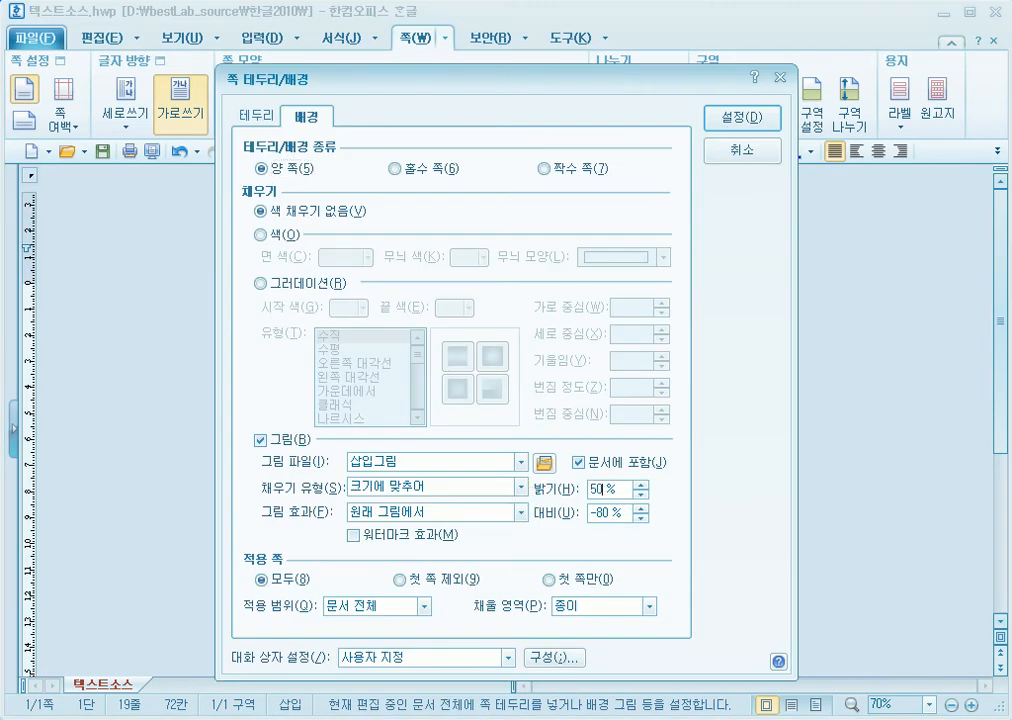
left_click(762, 126)
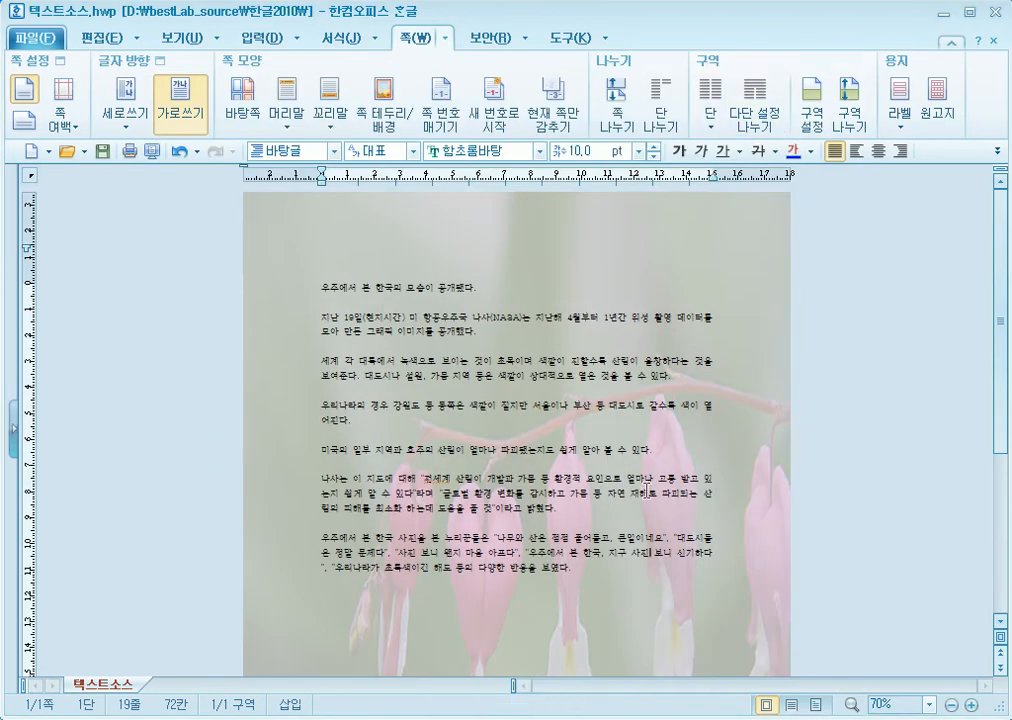
scroll(647, 490, "down", 7)
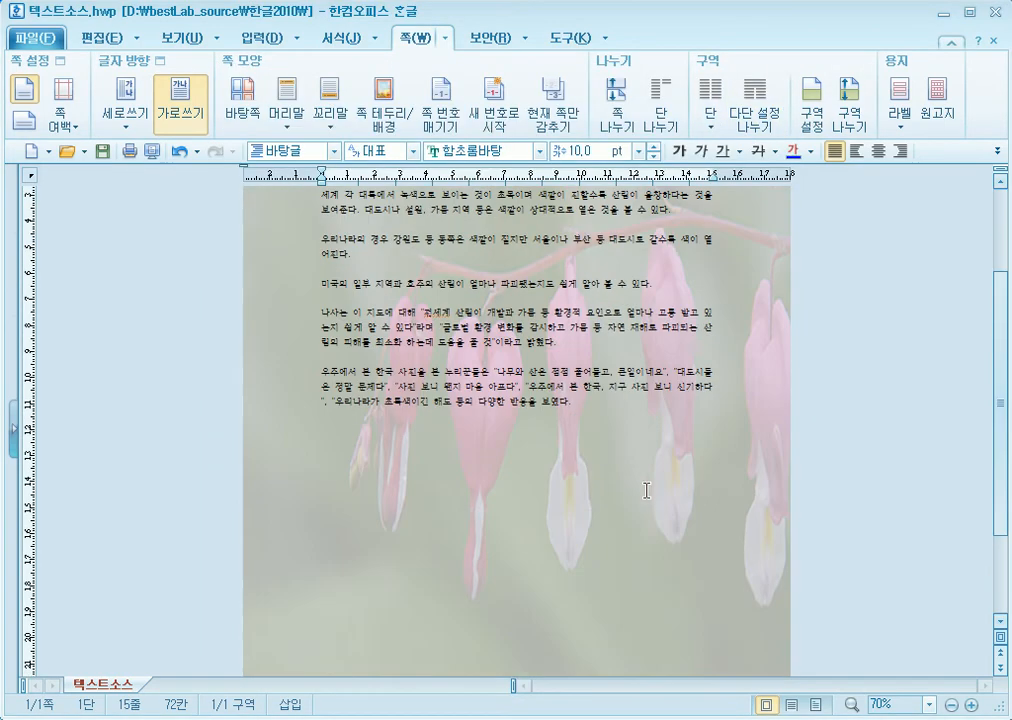
scroll(647, 490, "up", 3)
scroll(647, 490, "up", 4)
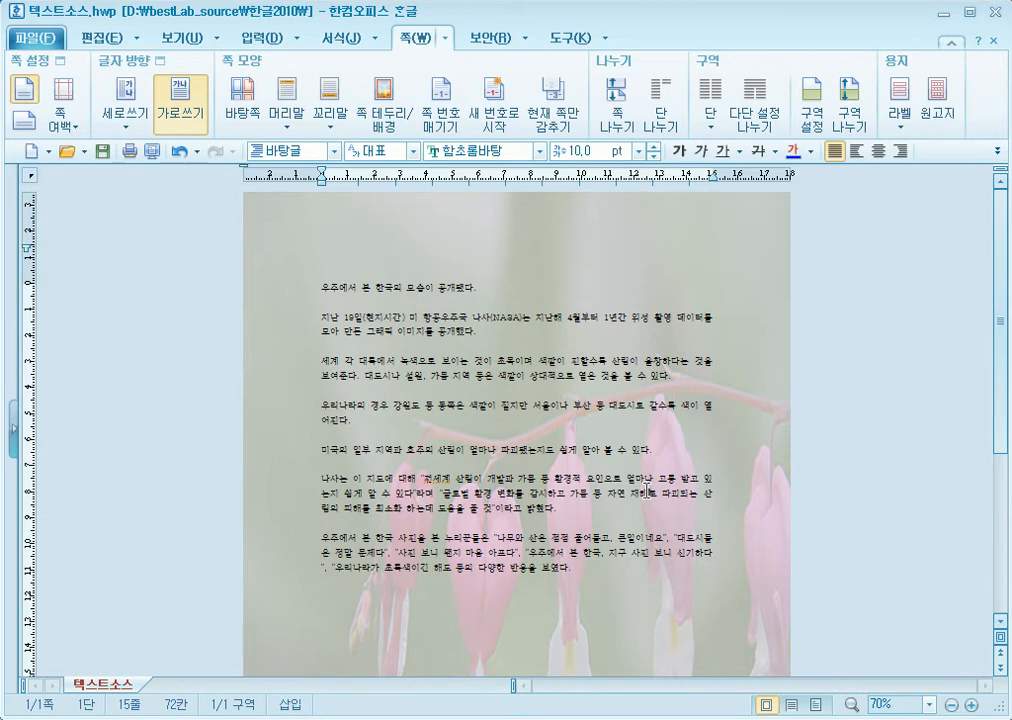
left_click(672, 392)
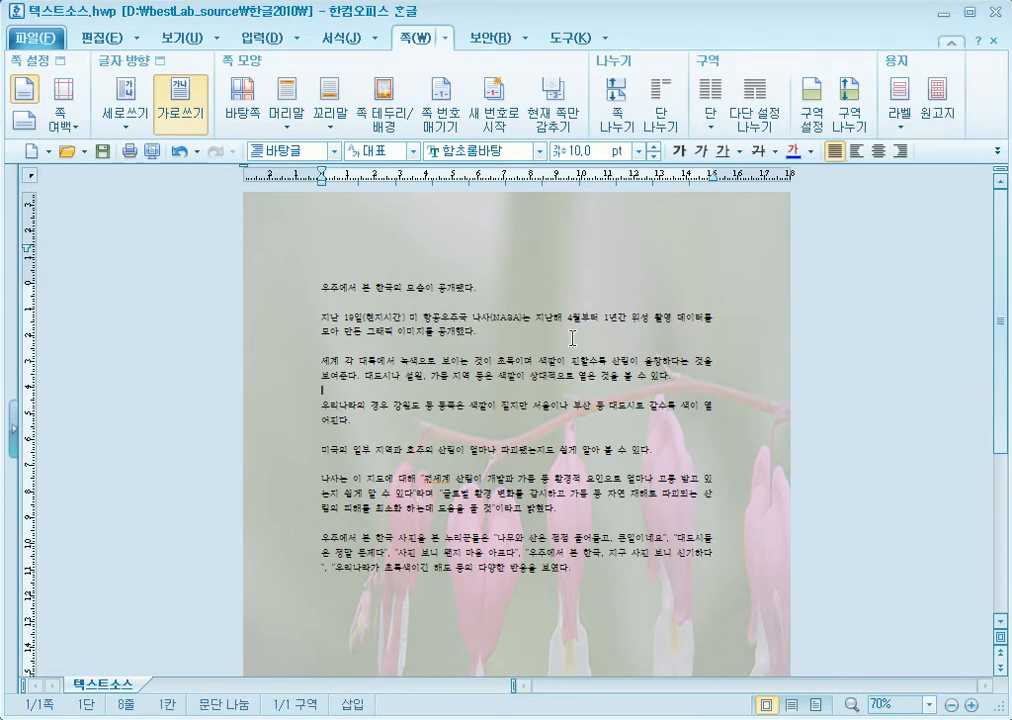
Reopen the page border and background settings and examine the picture fill's embed-in-document option (문서에 포함).
left_click(388, 122)
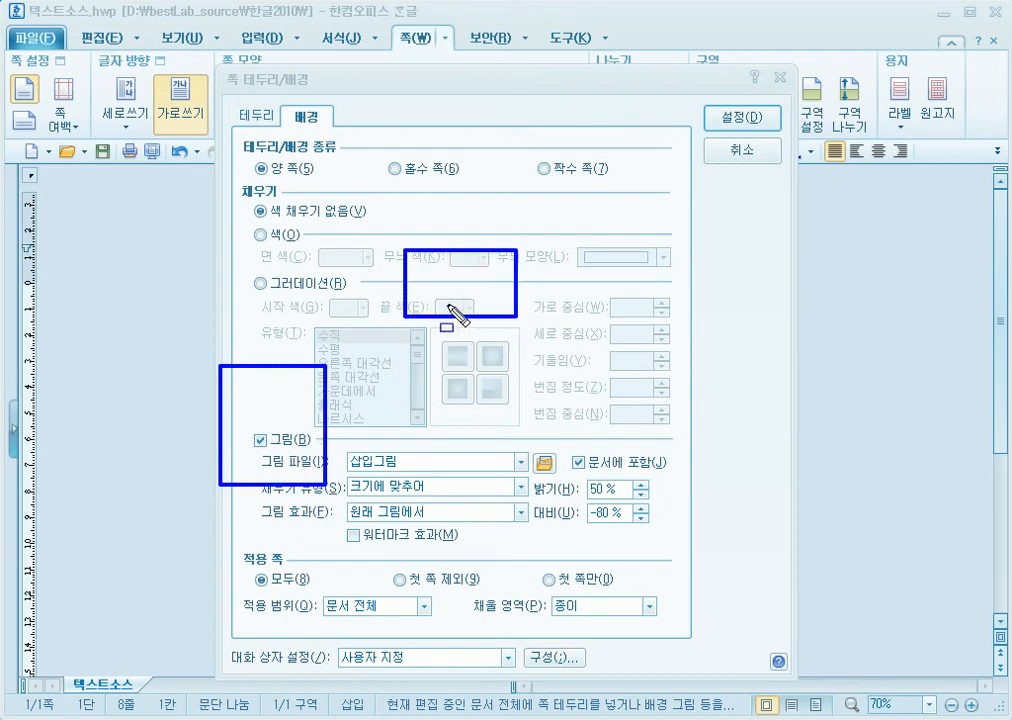
left_click_drag(427, 300, 308, 393)
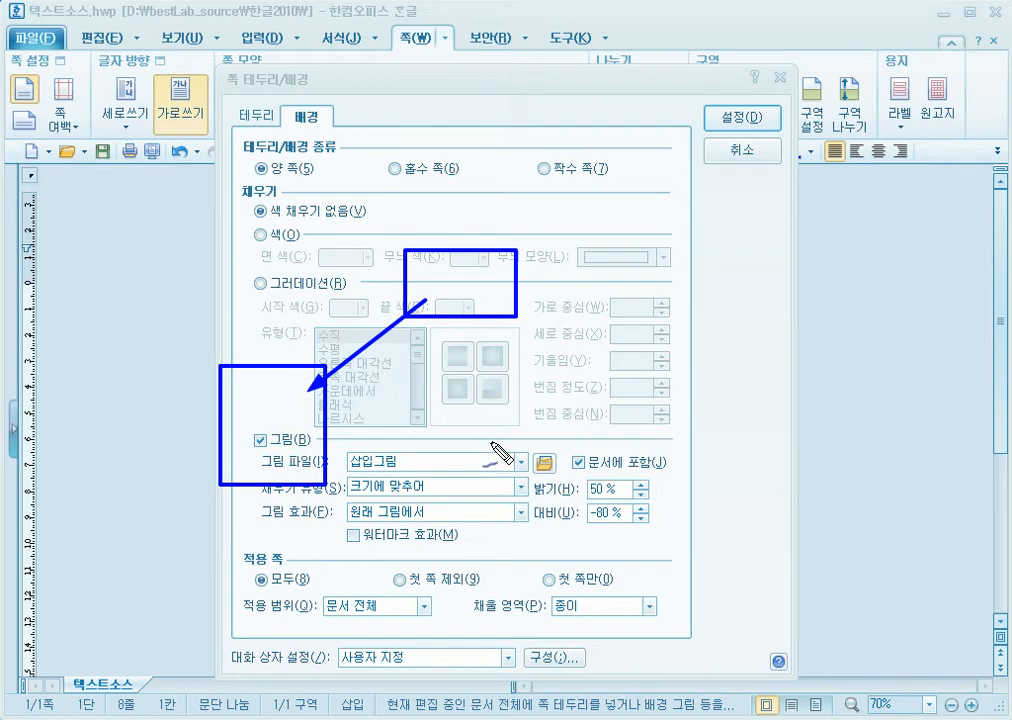
mouse_move(242, 516)
left_mouse_down()
mouse_move(228, 514)
mouse_move(232, 536)
mouse_move(252, 538)
left_mouse_up()
mouse_move(192, 498)
left_mouse_down()
mouse_move(188, 541)
mouse_move(203, 548)
left_mouse_up()
mouse_move(264, 500)
left_mouse_down()
mouse_move(274, 506)
mouse_move(262, 548)
left_mouse_up()
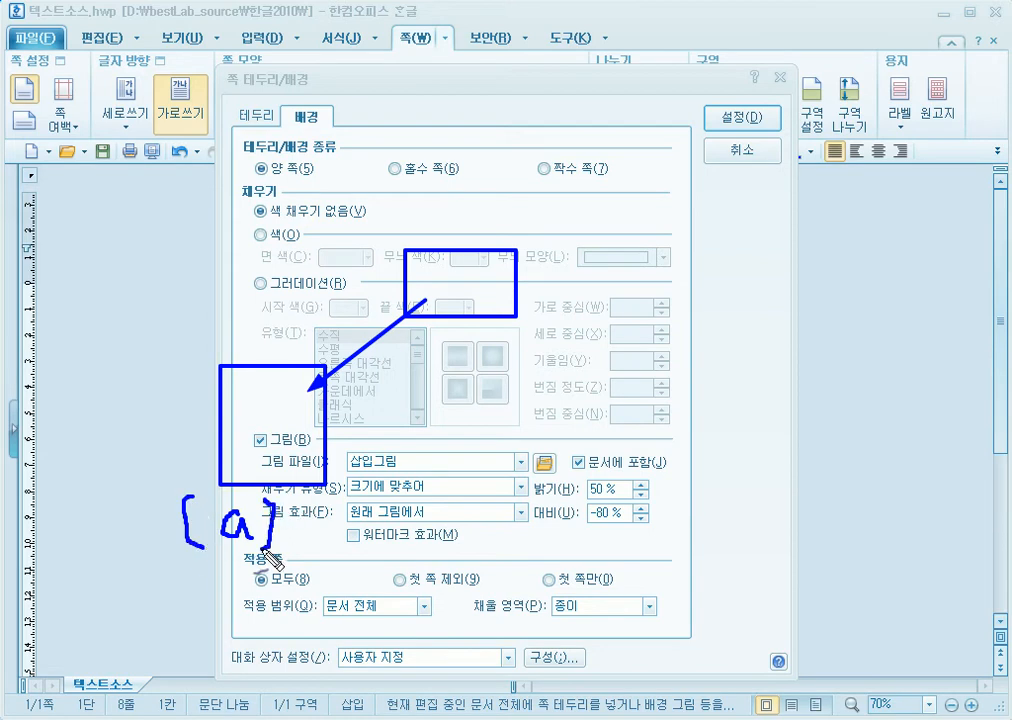
mouse_move(549, 316)
left_mouse_down()
mouse_move(541, 394)
mouse_move(555, 387)
left_mouse_up()
mouse_move(586, 313)
left_mouse_down()
mouse_move(609, 351)
mouse_move(583, 365)
mouse_move(638, 358)
mouse_move(614, 376)
left_mouse_up()
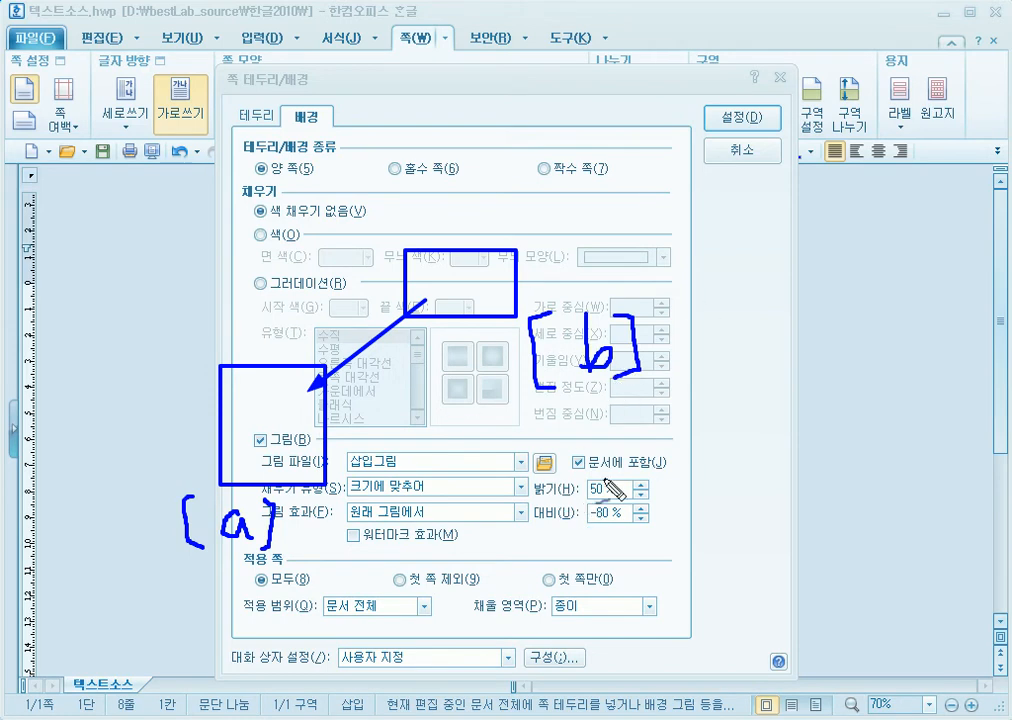
left_click_drag(564, 479, 692, 489)
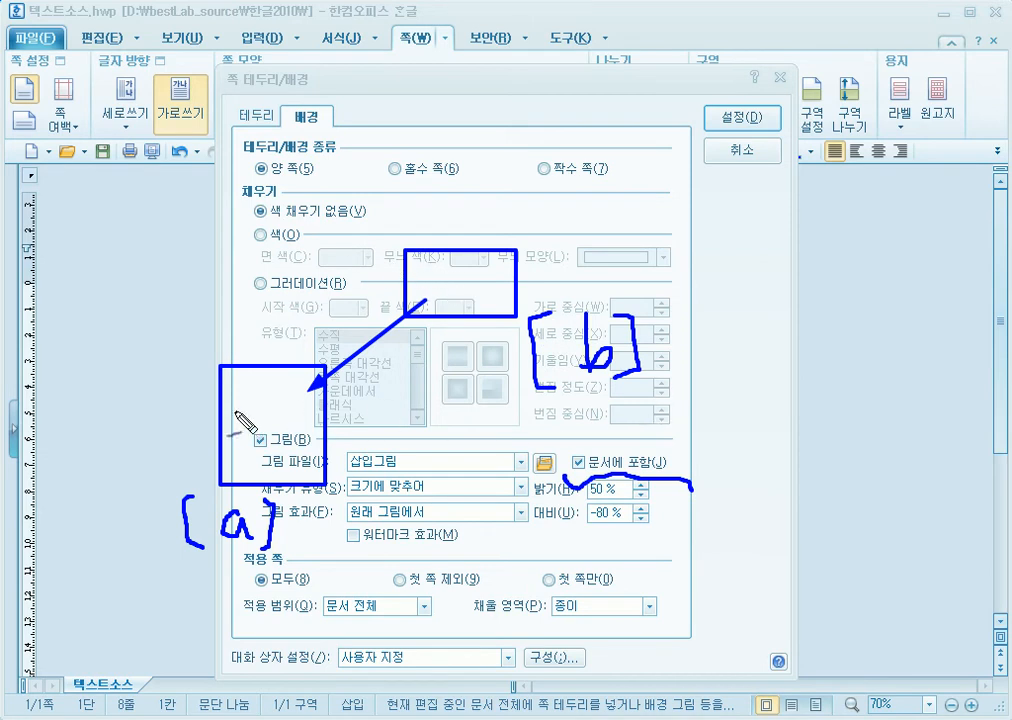
left_click_drag(596, 449, 576, 490)
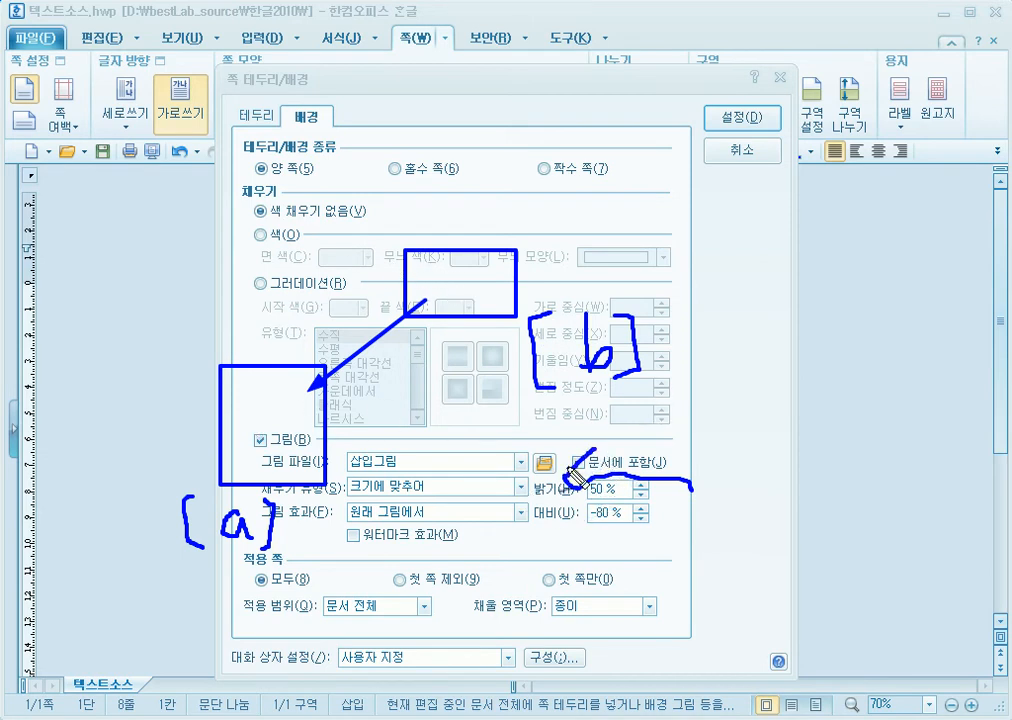
left_click_drag(565, 447, 590, 478)
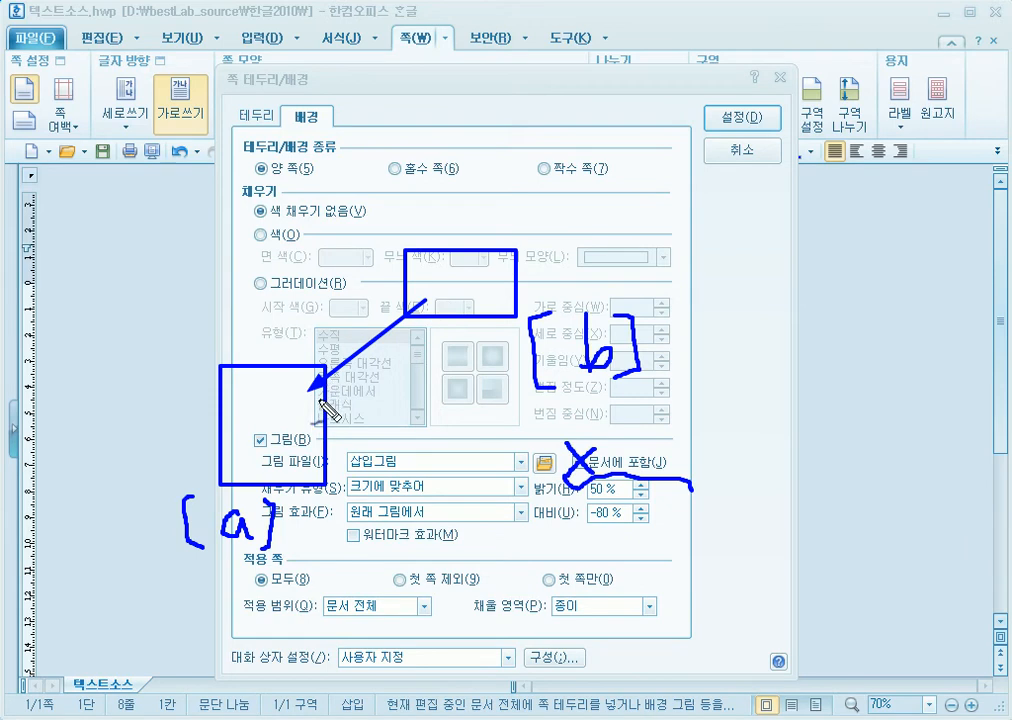
key("Escape")
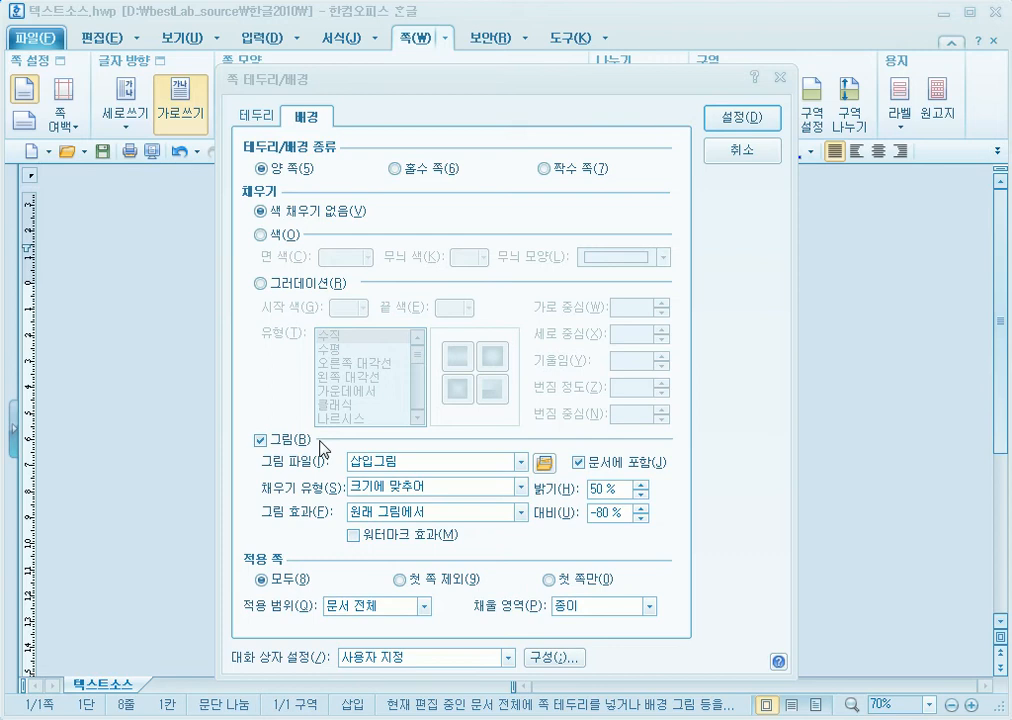
Examine the save options for the embedded background picture (삽입 그림 저장하기) and close them without saving.
left_click(543, 462)
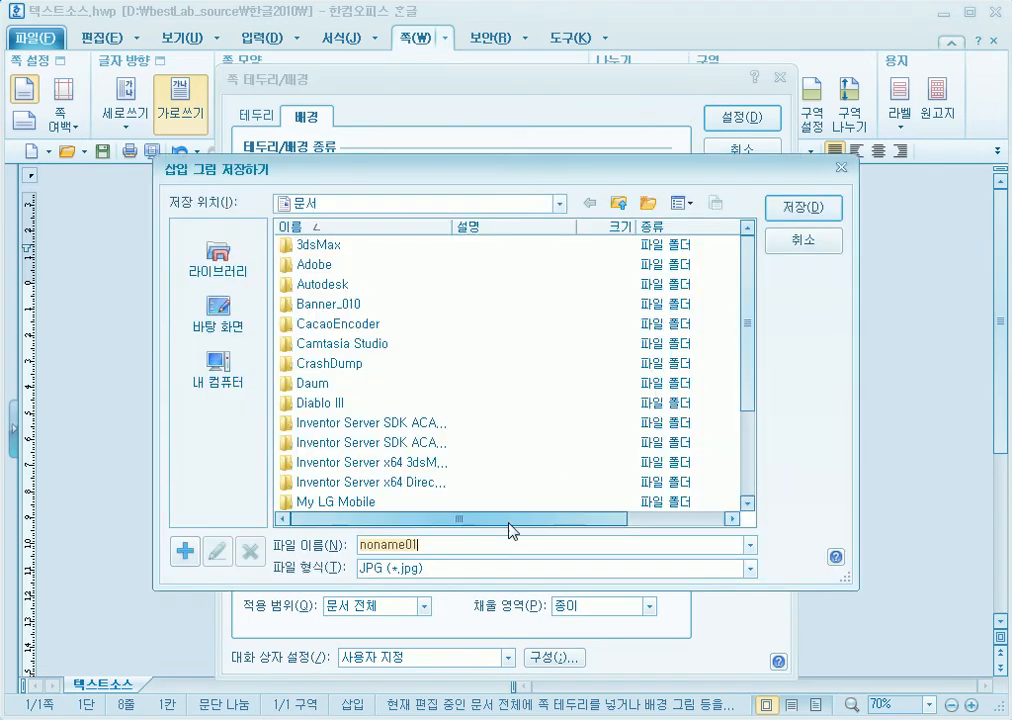
left_click(825, 247)
left_click(543, 462)
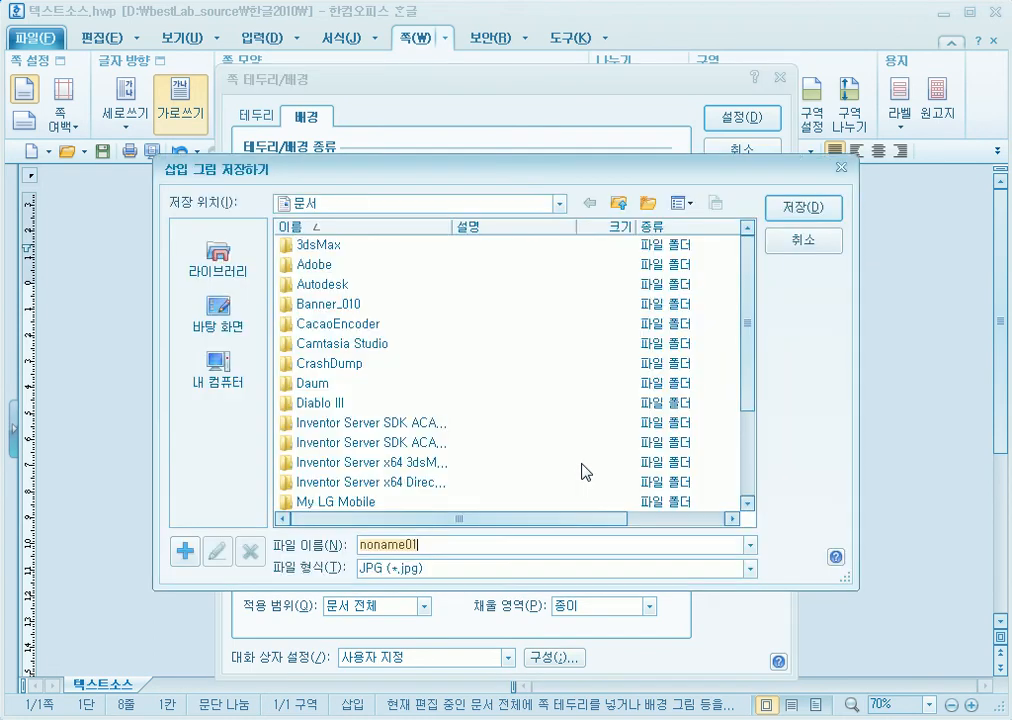
left_click(796, 245)
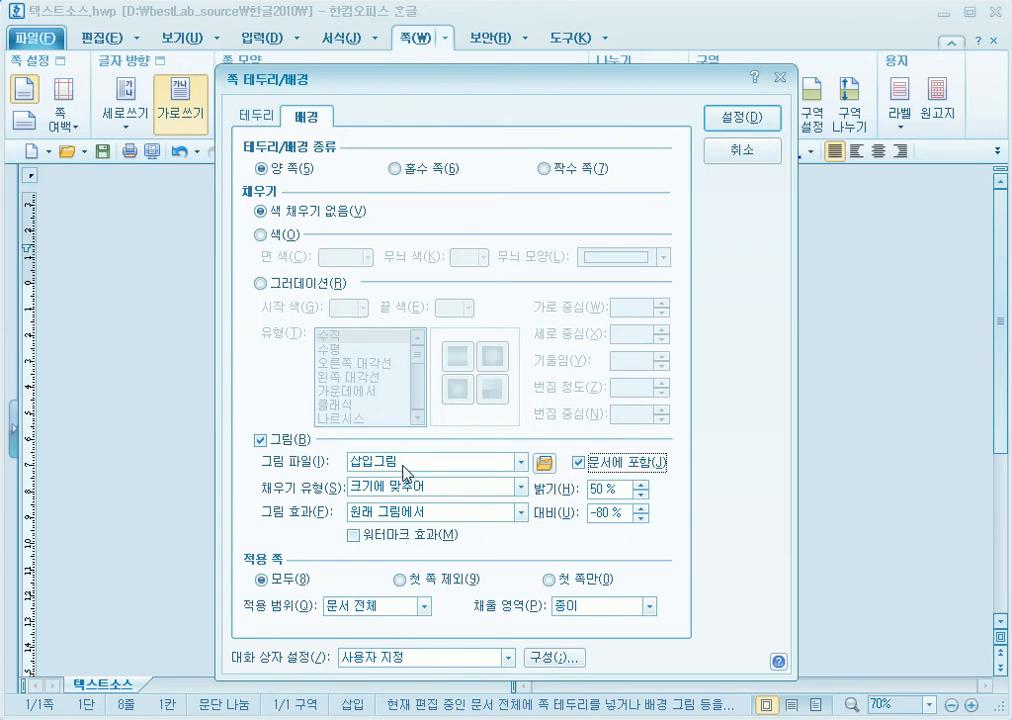
Choose 배경자료.jpg again as the background picture with the embed-in-document option (문서에 포함) turned off.
left_click(546, 465)
left_click(409, 289)
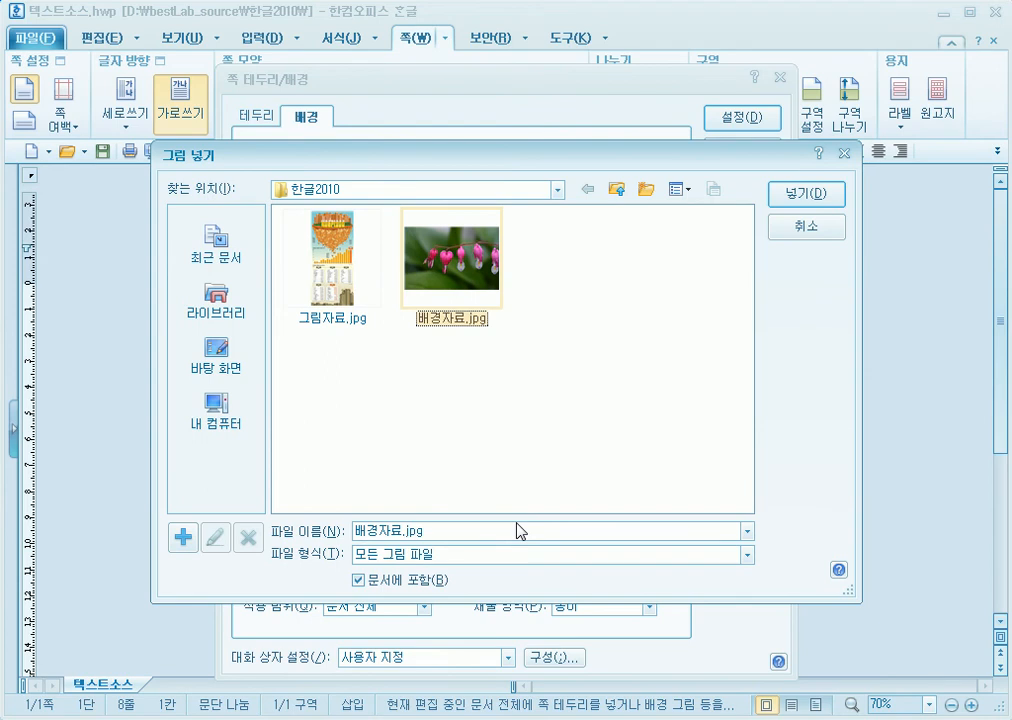
mouse_move(337, 575)
left_mouse_down()
mouse_move(337, 590)
mouse_move(441, 599)
mouse_move(465, 574)
mouse_move(336, 574)
left_mouse_up()
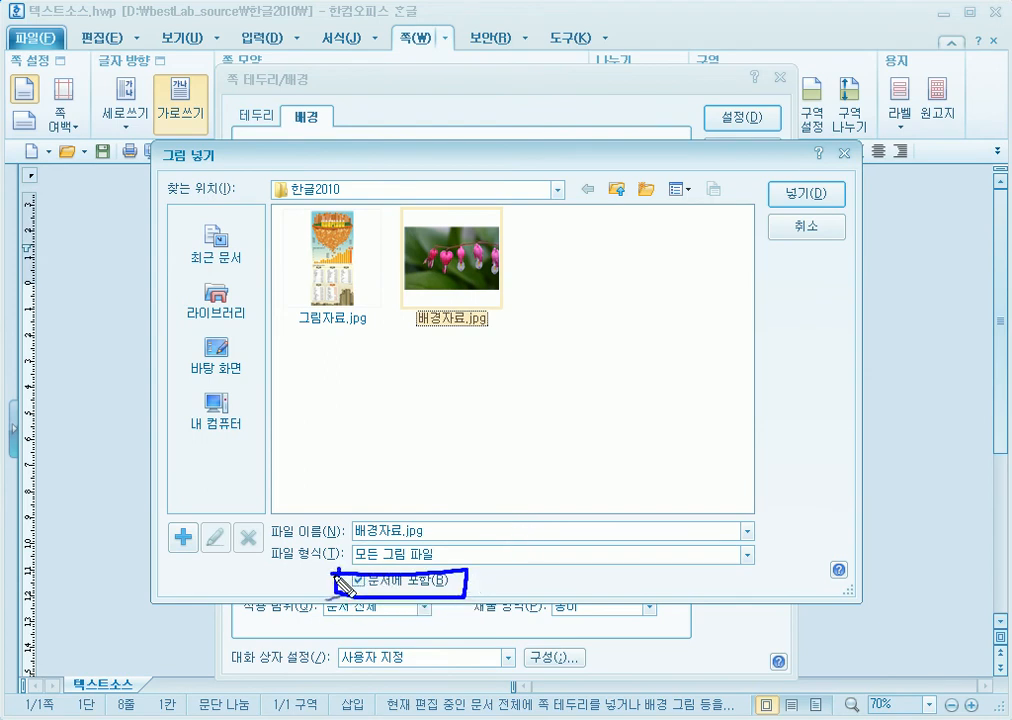
key("Escape")
left_click(380, 585)
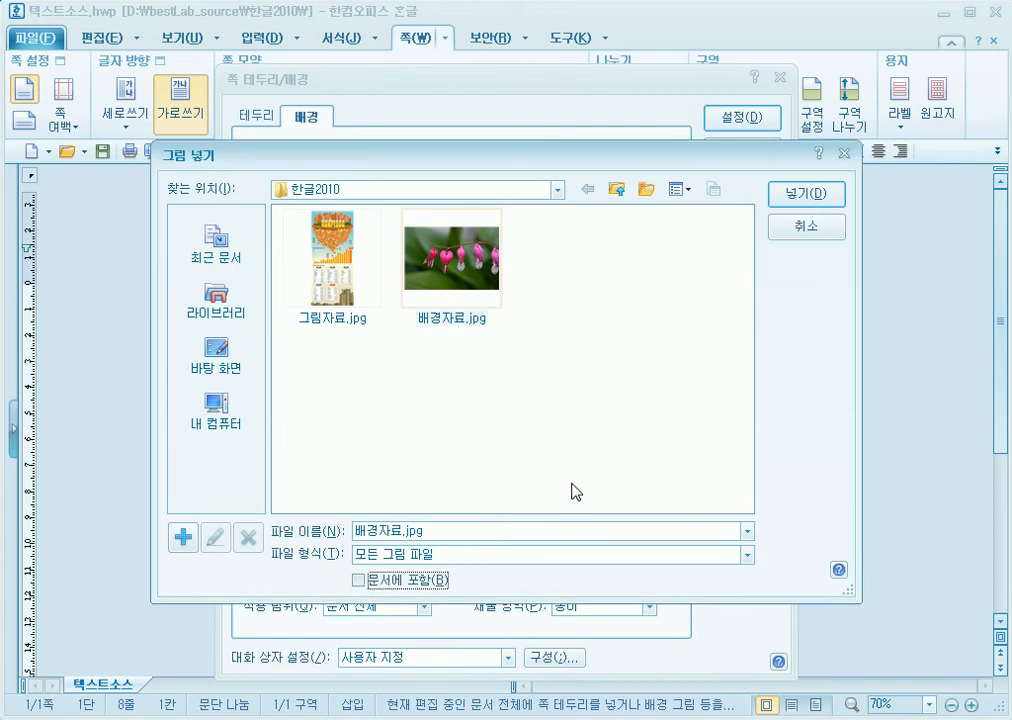
left_click(805, 196)
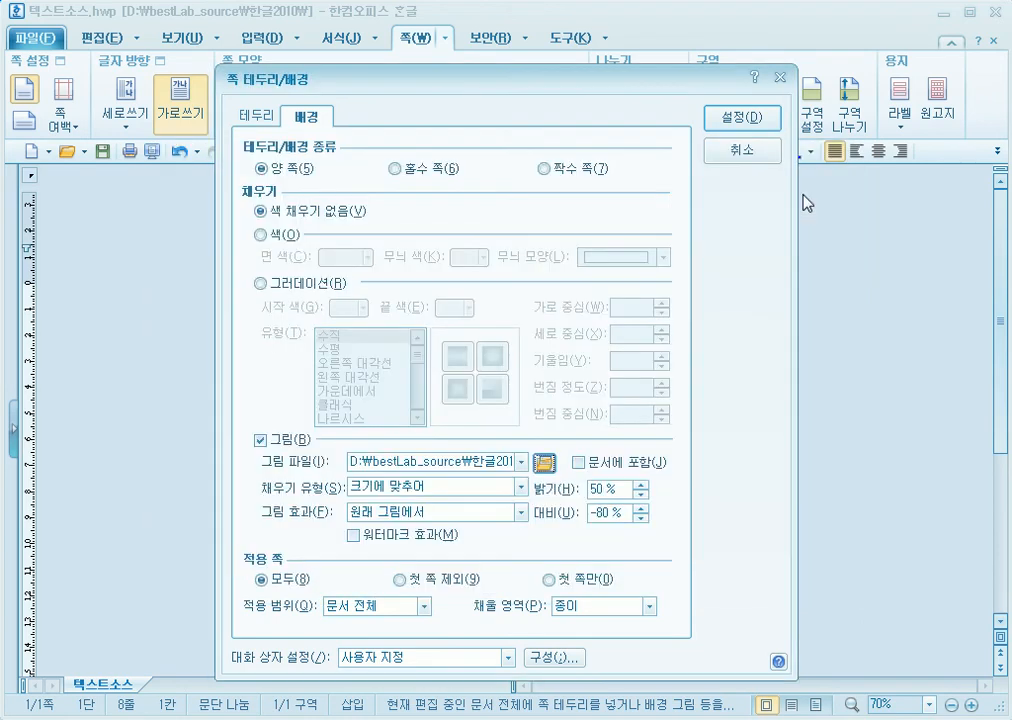
Check the picture file path and embed option, and apply the linked picture background to the page.
key("ctrl+2")
left_click_drag(557, 483, 676, 473)
left_click_drag(348, 471, 513, 468)
left_click_drag(455, 492, 468, 487)
mouse_move(546, 468)
left_mouse_down()
mouse_move(530, 439)
mouse_move(420, 443)
mouse_move(342, 468)
left_mouse_up()
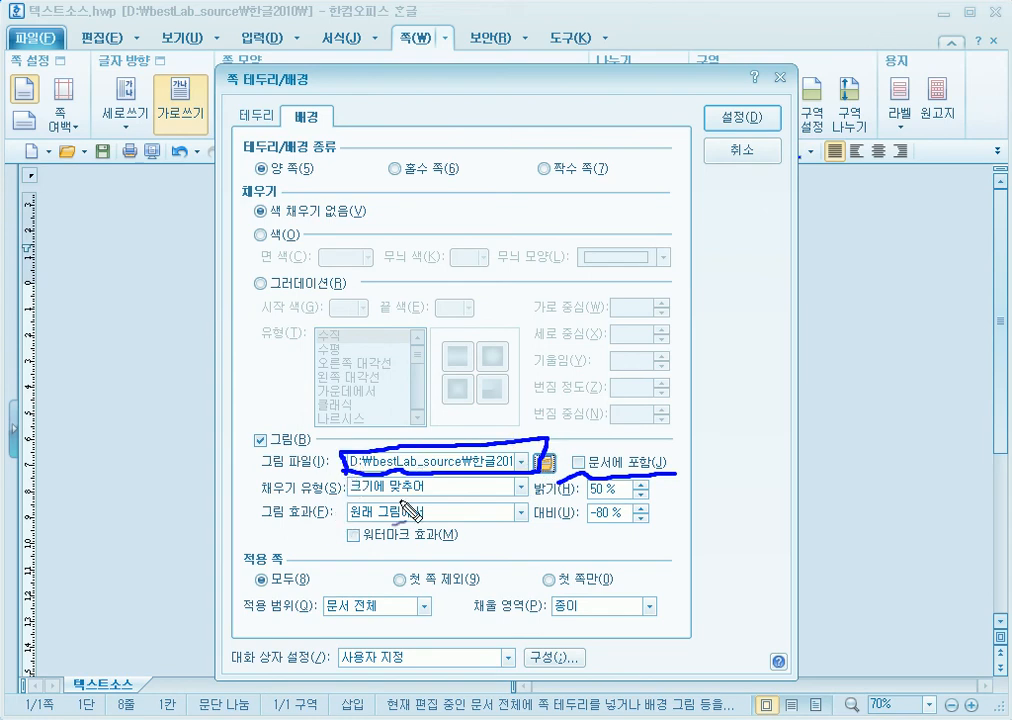
key("Escape")
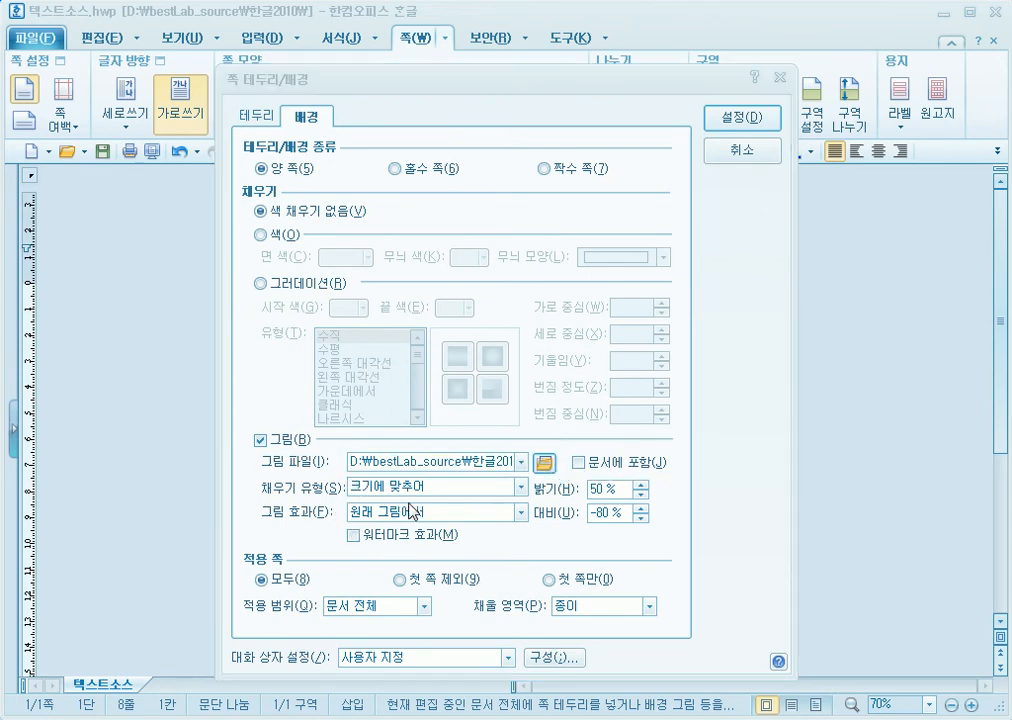
left_click(728, 122)
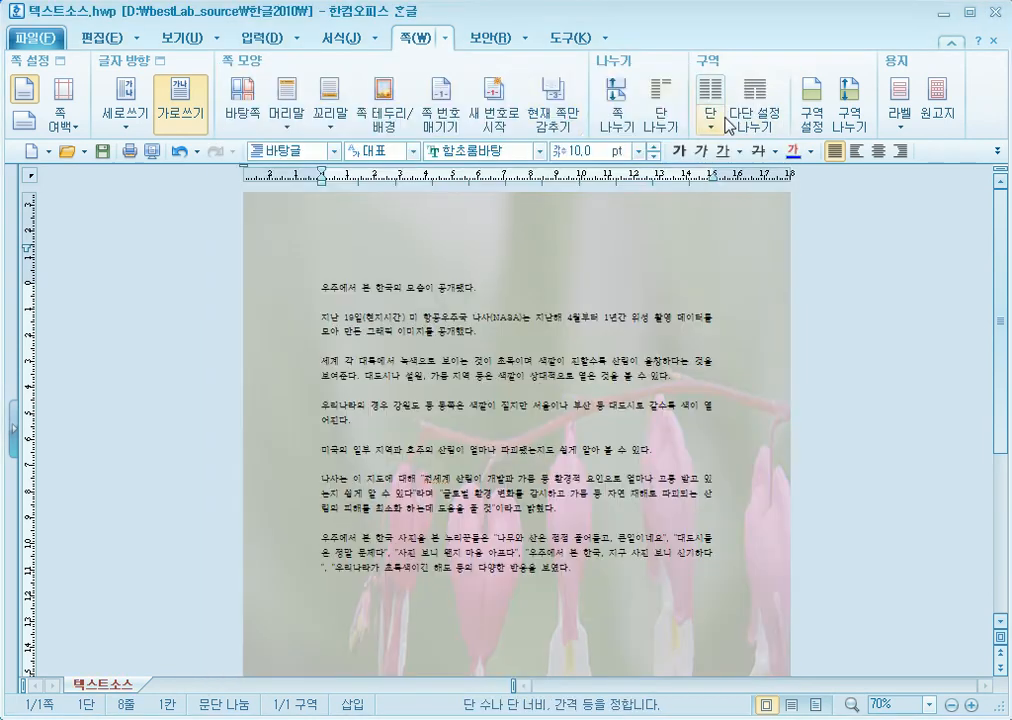
Reopen the page border and background settings and examine the background picture's file path (그림 파일).
left_click(398, 91)
key("ctrl+2")
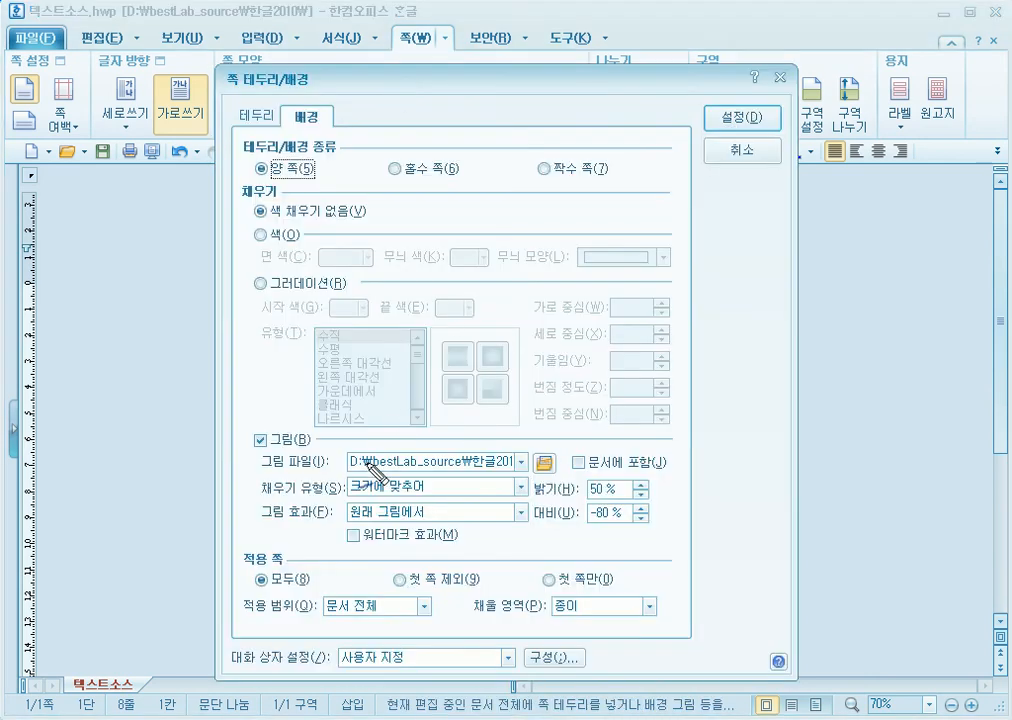
mouse_move(350, 468)
left_mouse_down()
mouse_move(528, 478)
mouse_move(540, 444)
mouse_move(400, 446)
mouse_move(366, 455)
mouse_move(355, 476)
left_mouse_up()
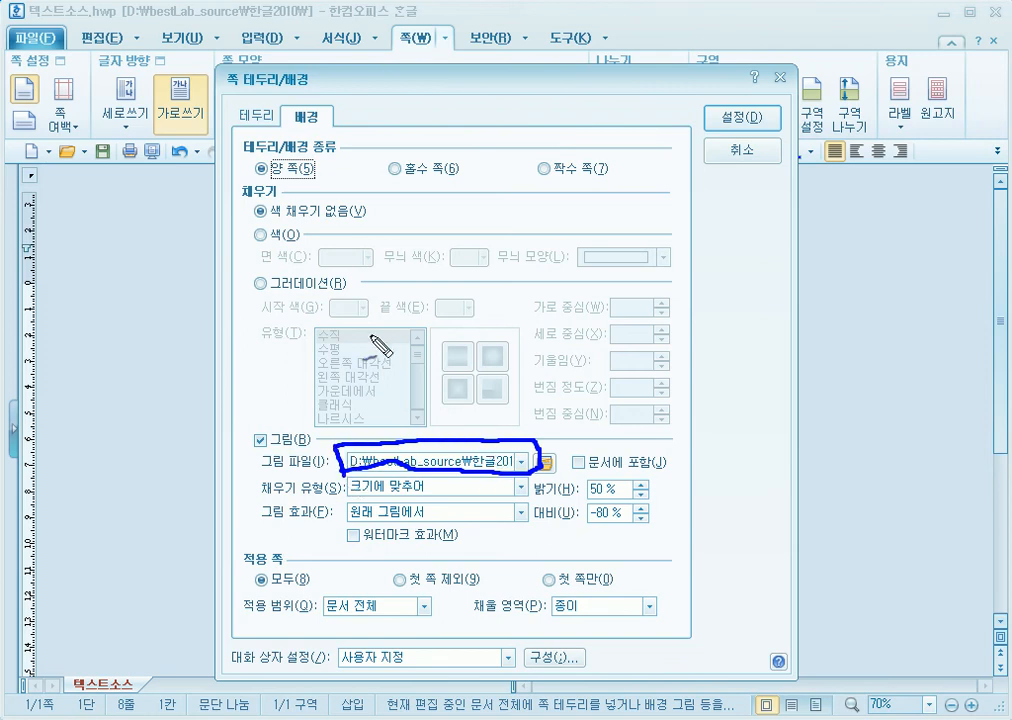
key("Escape")
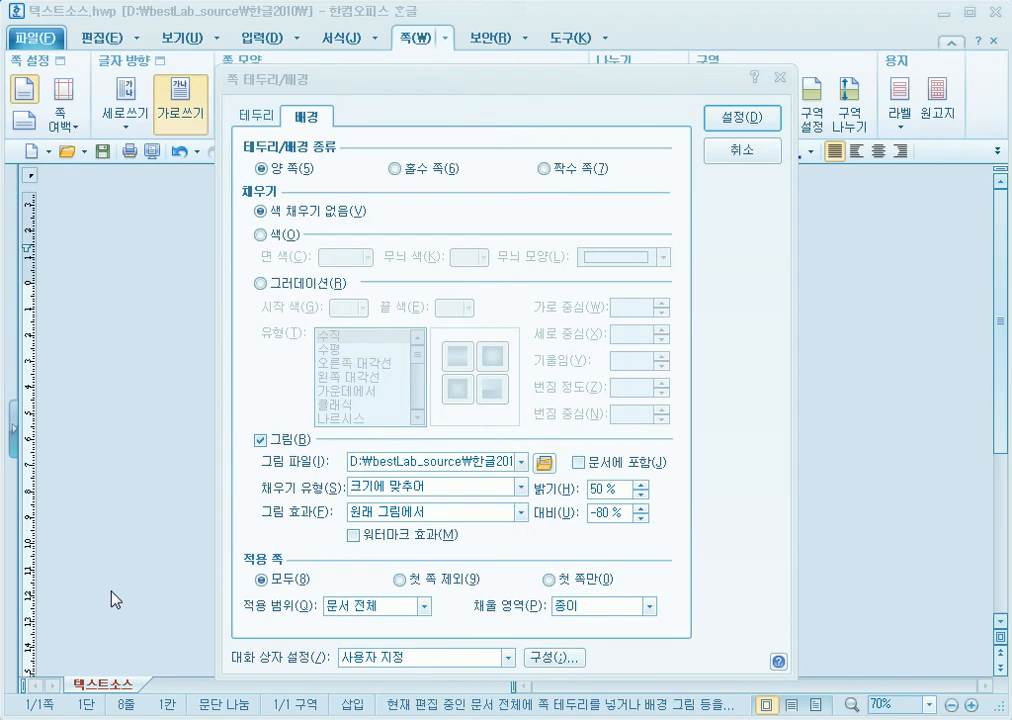
Try the applied-page options (적용 쪽) 첫 쪽 제외 and 첫 쪽만, and set it back to 모두.
left_click(410, 583)
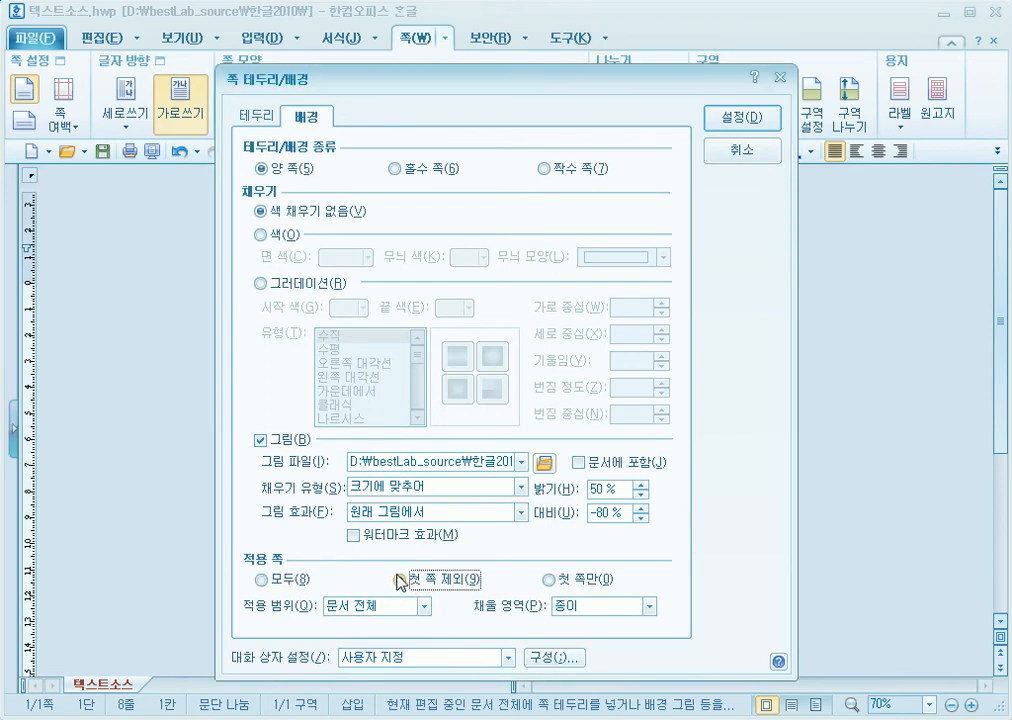
left_click(552, 582)
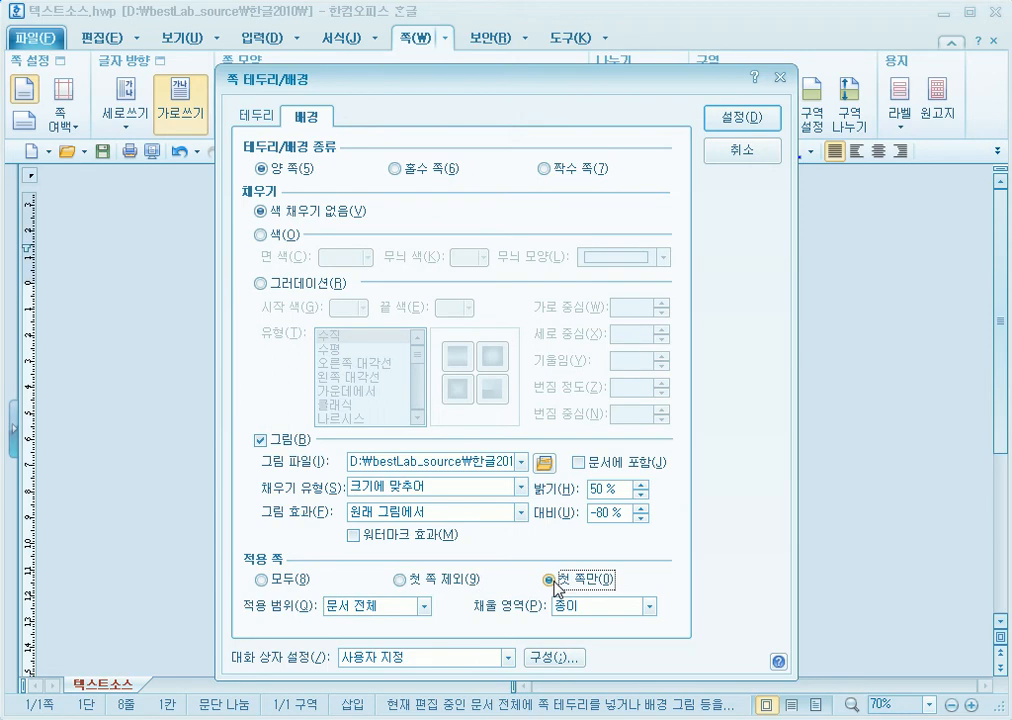
left_click(262, 579)
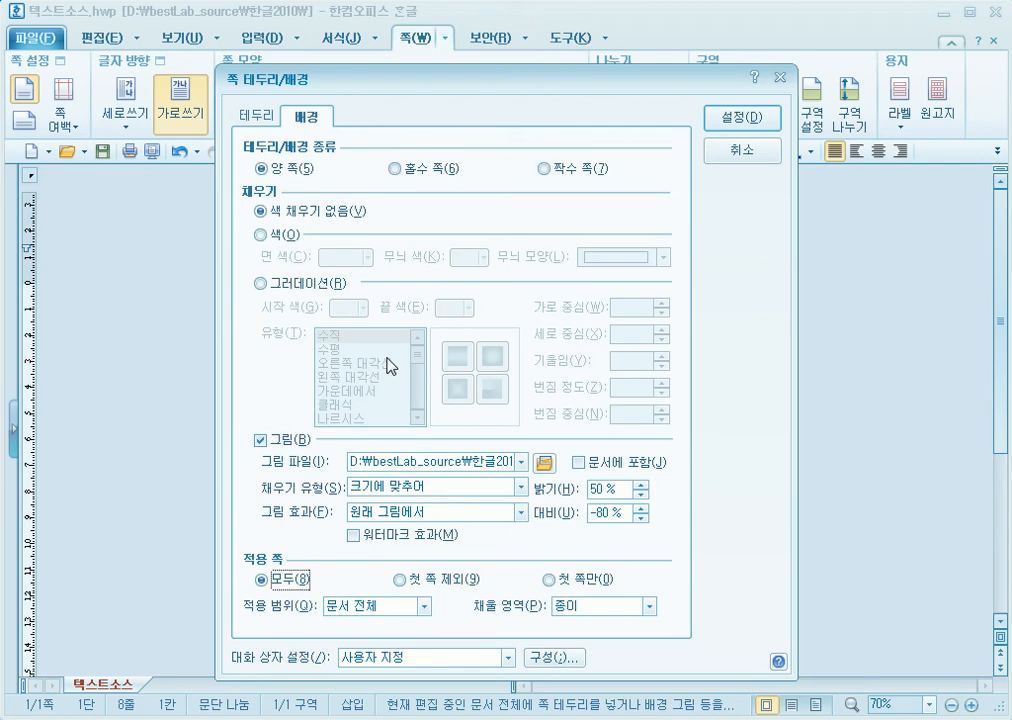
Examine the available application ranges (적용 범위) for the background and close the settings without applying changes.
left_click_drag(234, 630, 446, 627)
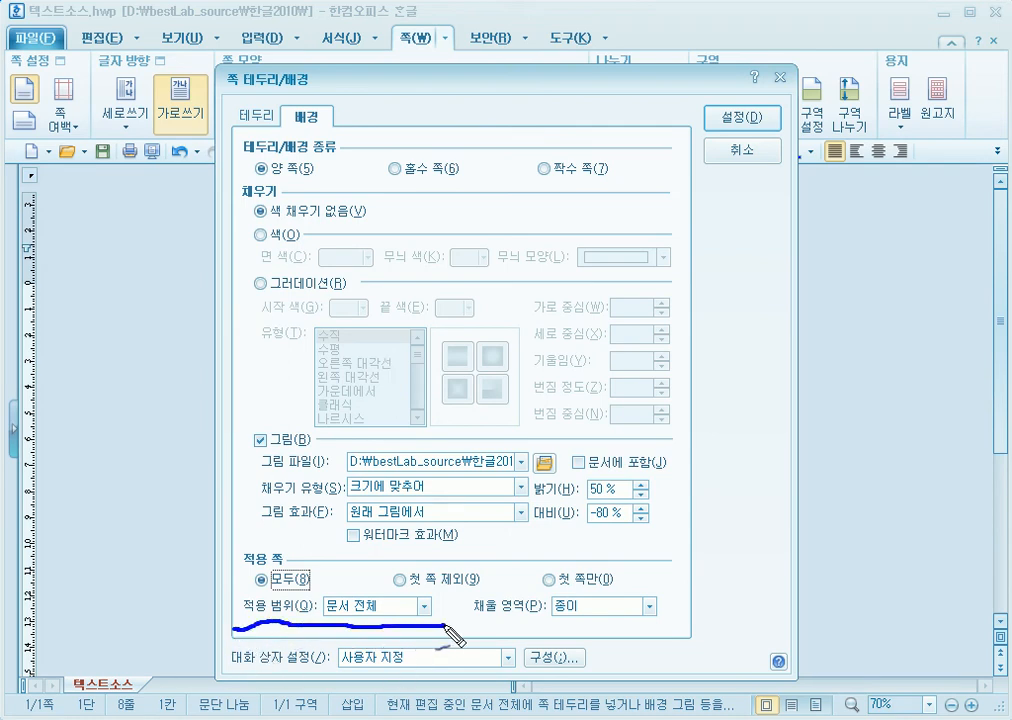
key("Escape")
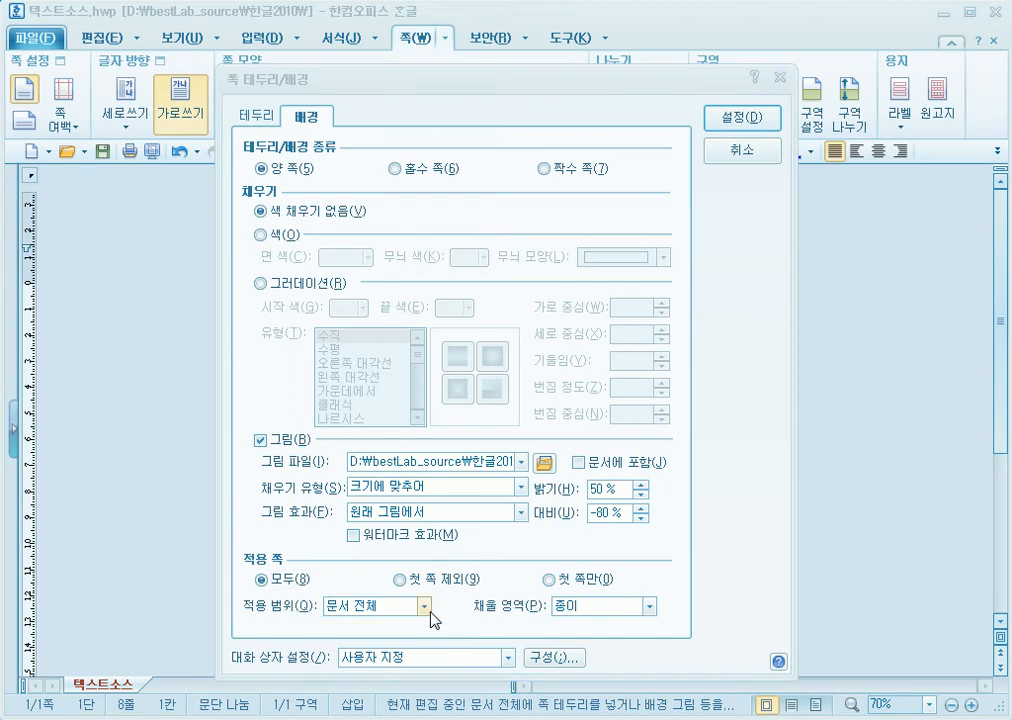
left_click(428, 610)
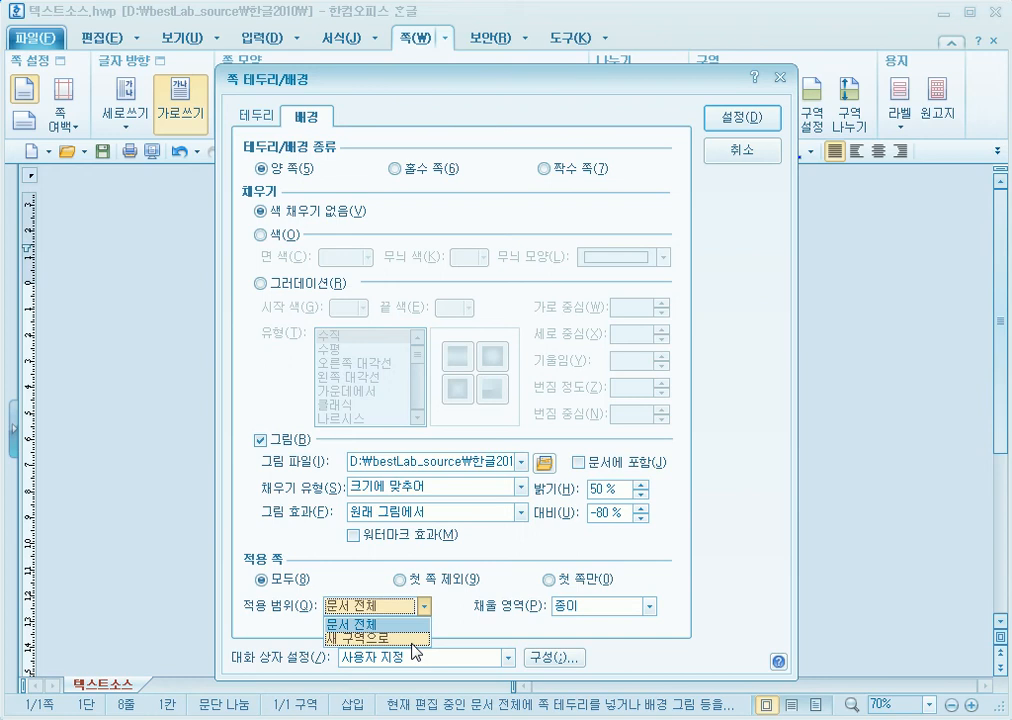
left_click(482, 632)
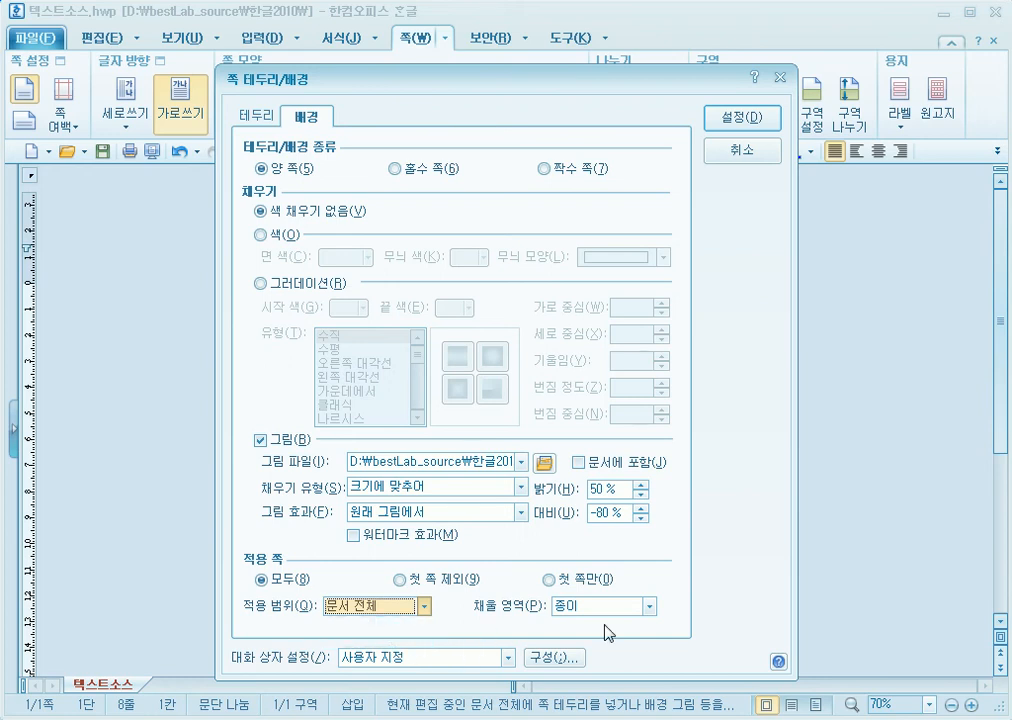
left_click(774, 153)
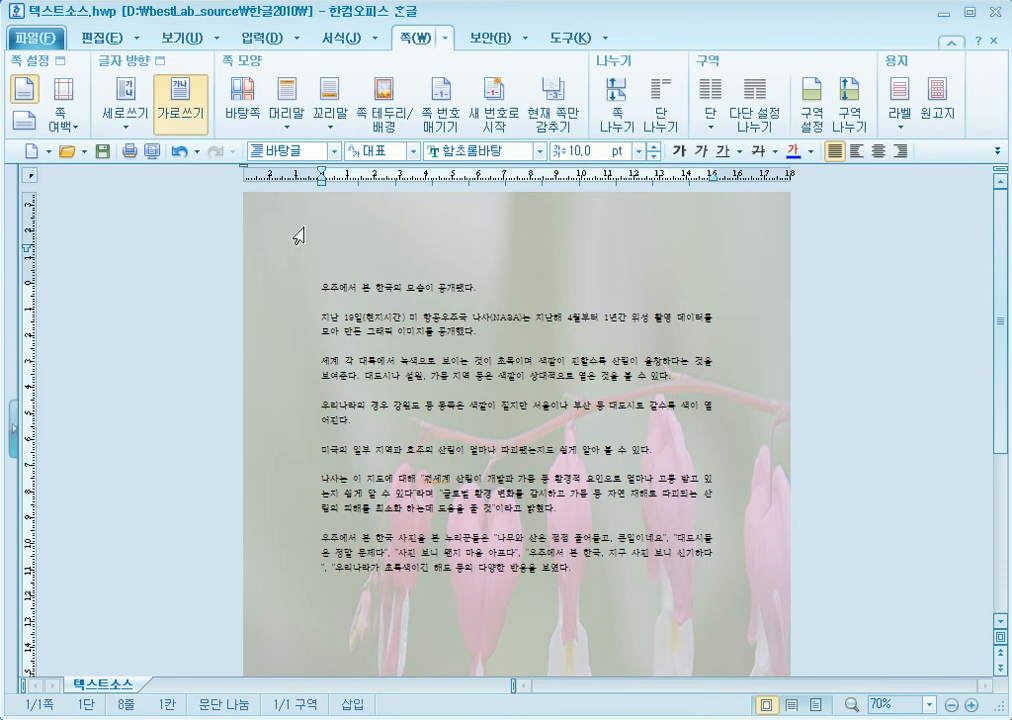
Set the background's fill area (채울 영역) to 쪽 in the page border and background settings and apply it.
left_click(378, 88)
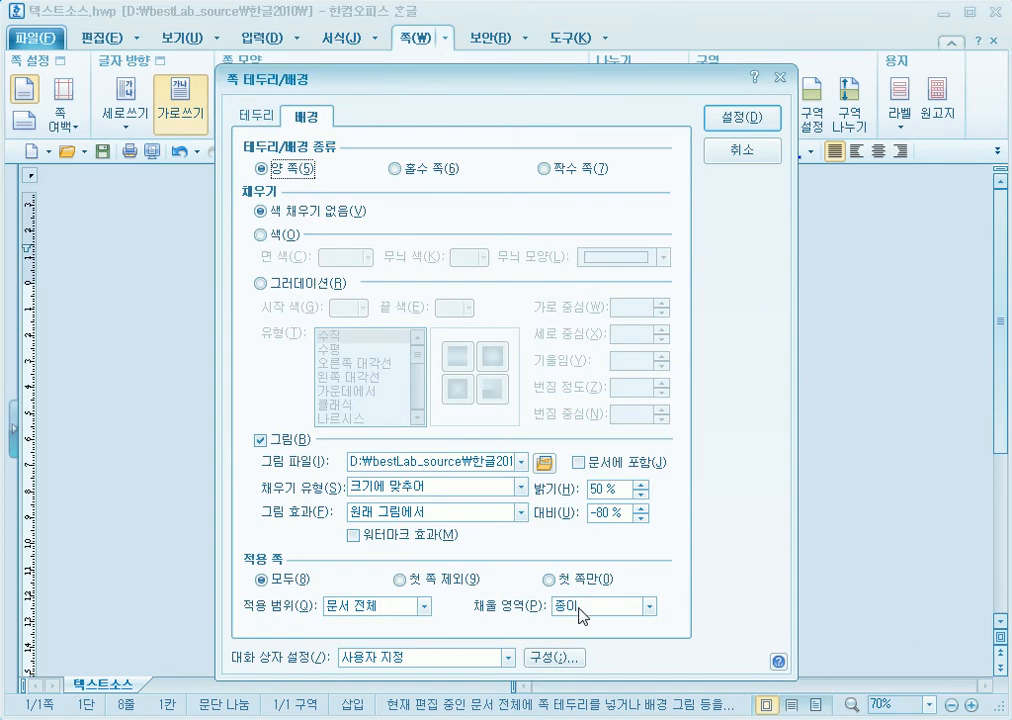
left_click_drag(471, 588, 682, 631)
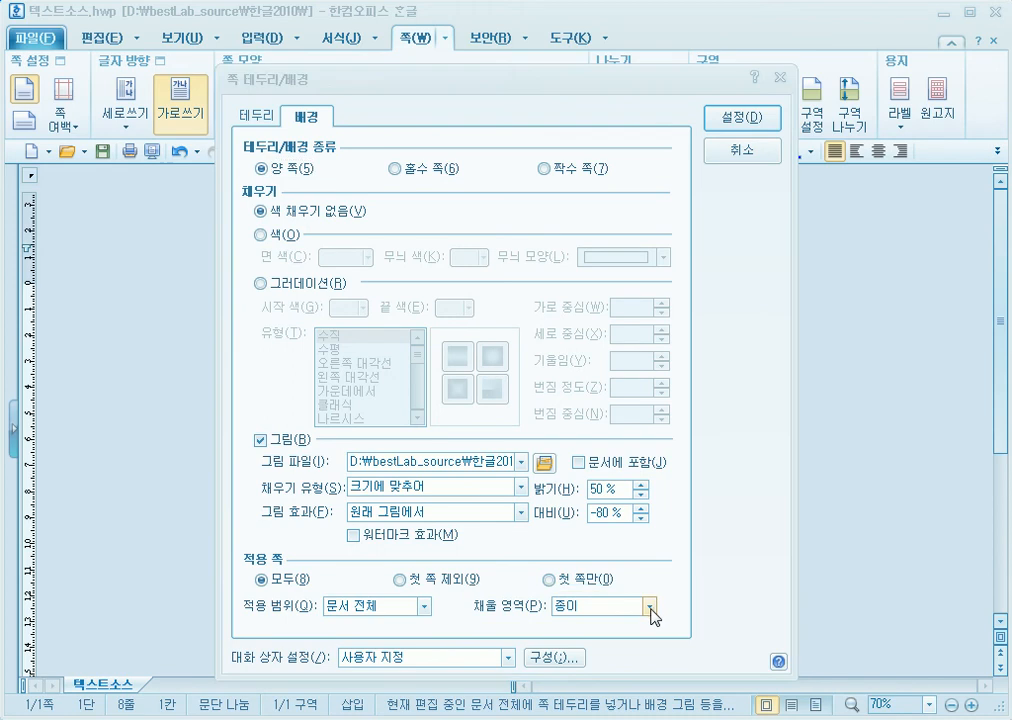
left_click(650, 607)
left_click(642, 639)
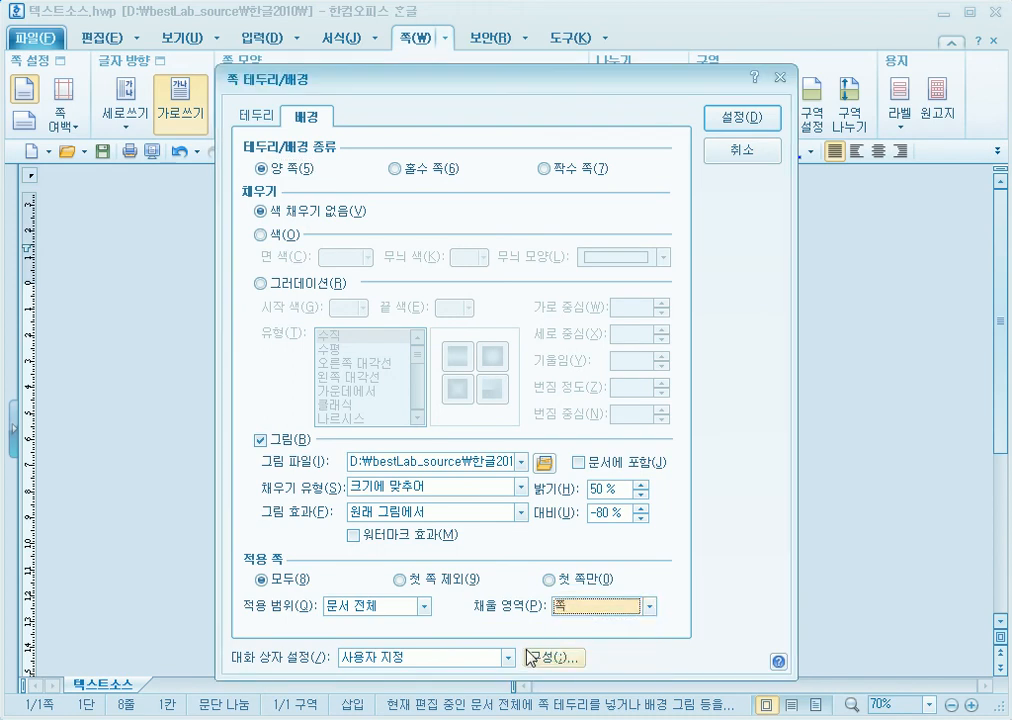
left_click(741, 122)
left_click(850, 322)
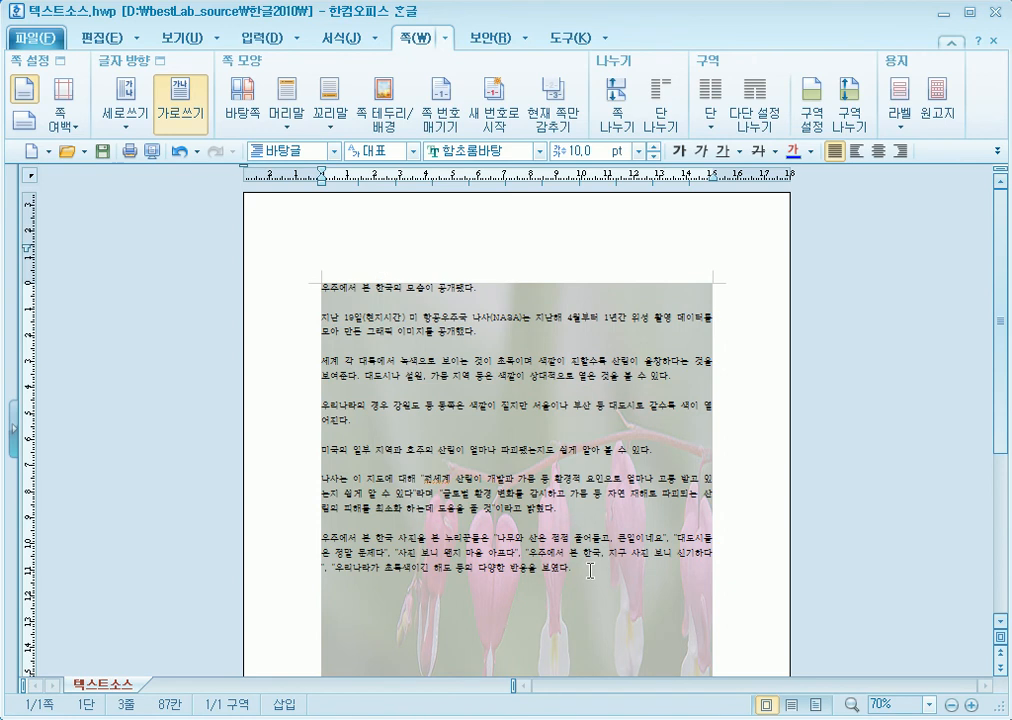
Set the background's fill area (채울 영역) back to 종이 and apply it.
left_click(386, 118)
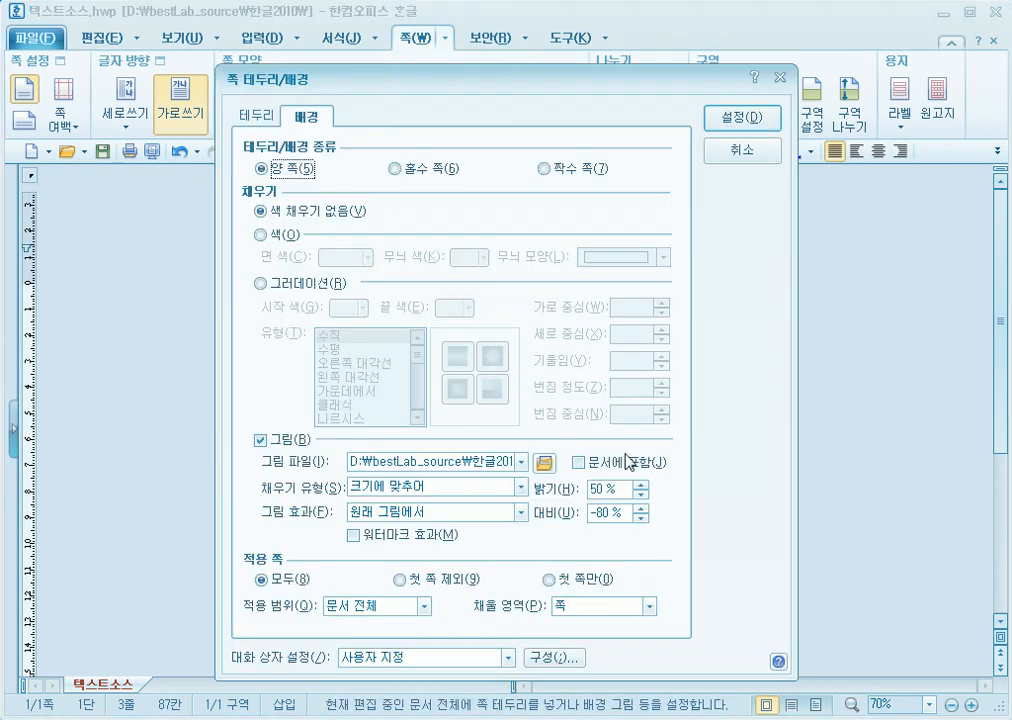
left_click(566, 606)
left_click(578, 635)
left_click(772, 117)
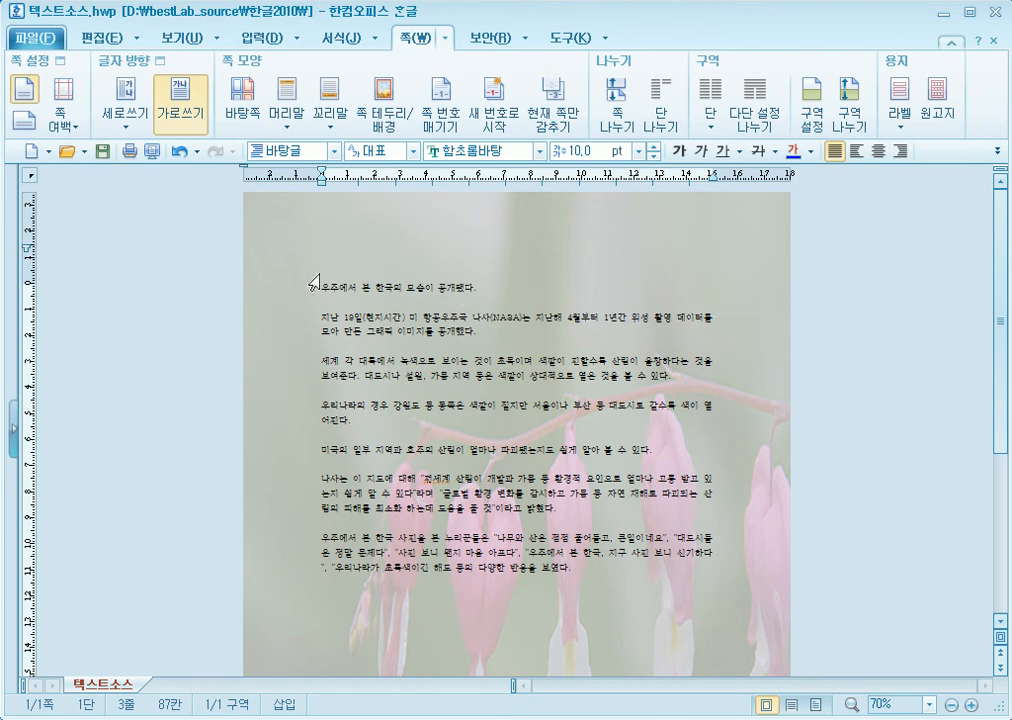
In the page background settings, enable the colour fill (색) with a diagonal crosshatch pattern and a red face colour (면 색), keeping the picture fill on.
left_click(389, 112)
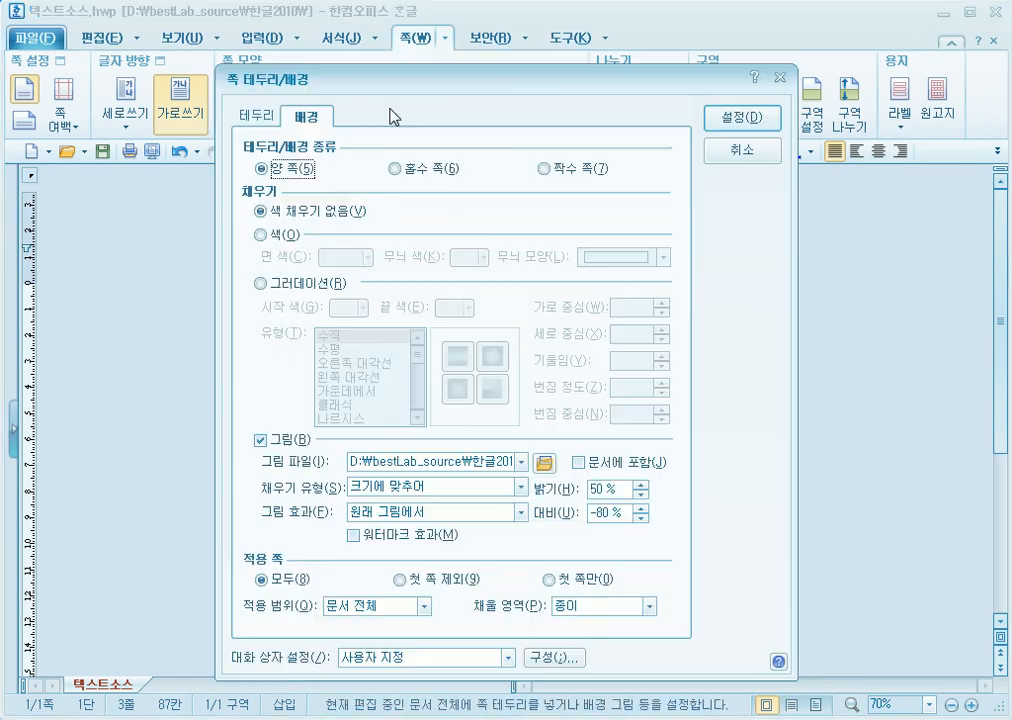
left_click(260, 441)
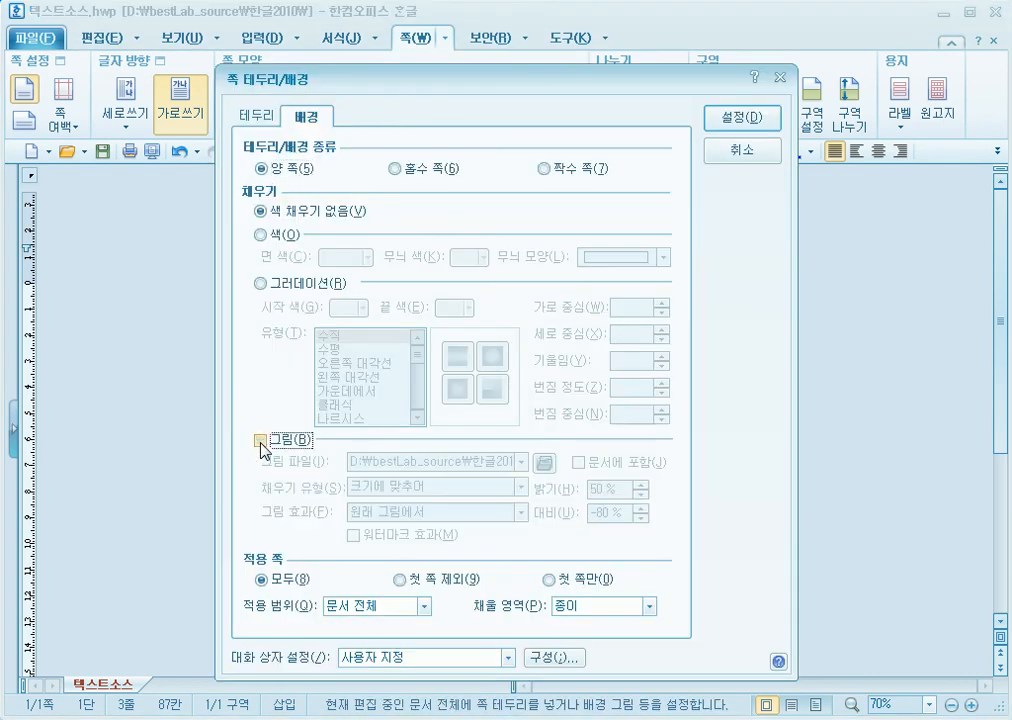
left_click(261, 441)
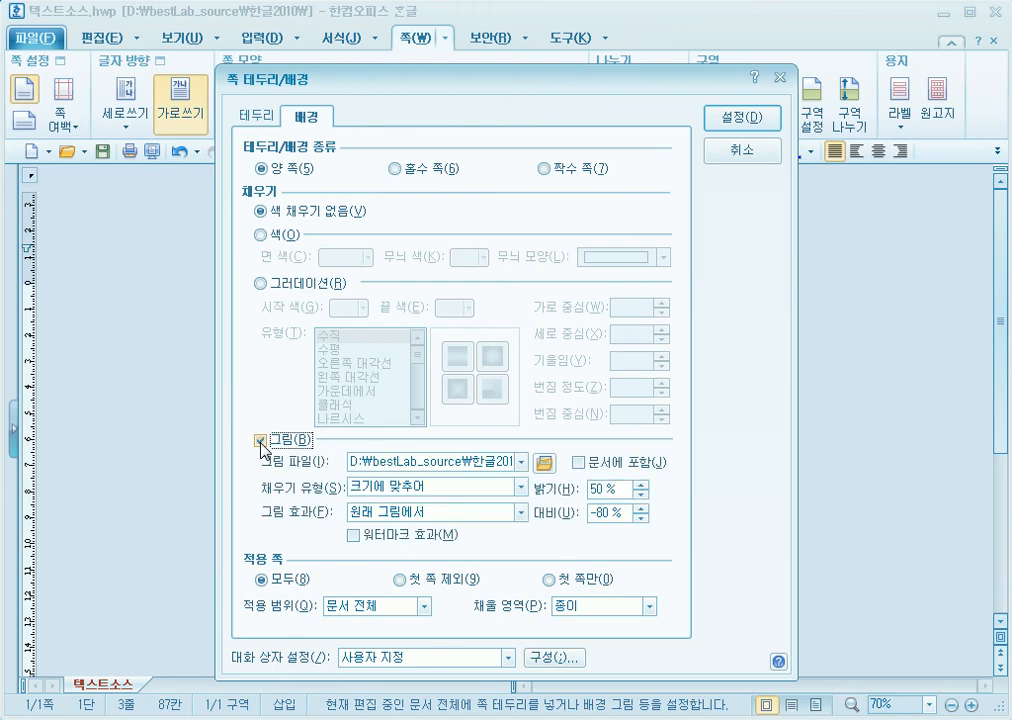
left_click(288, 235)
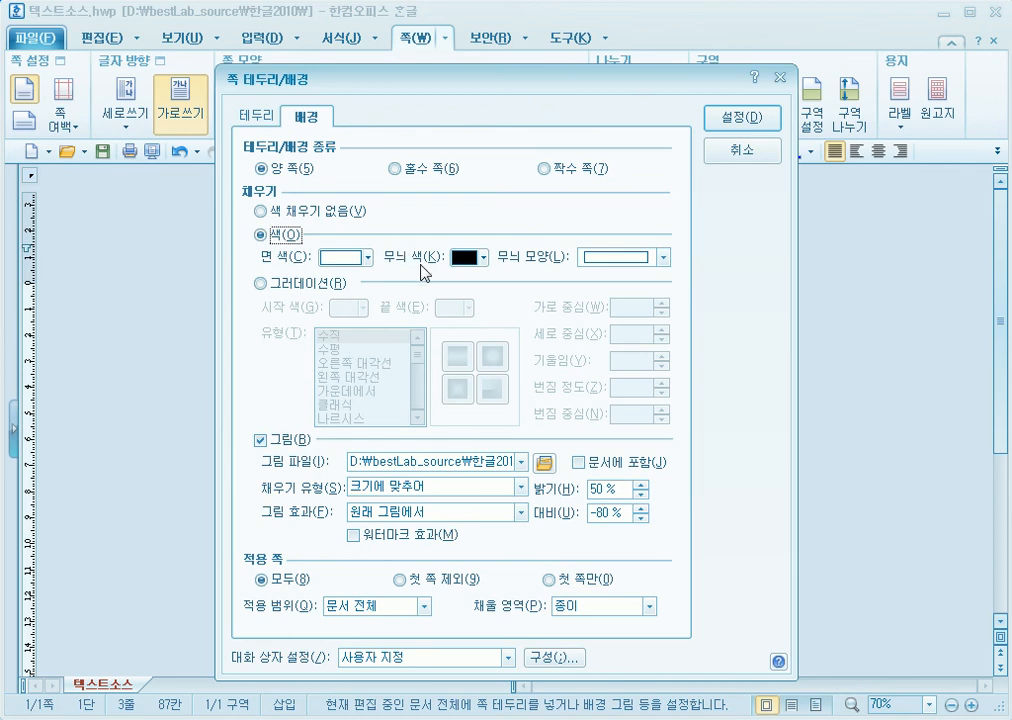
left_click(665, 258)
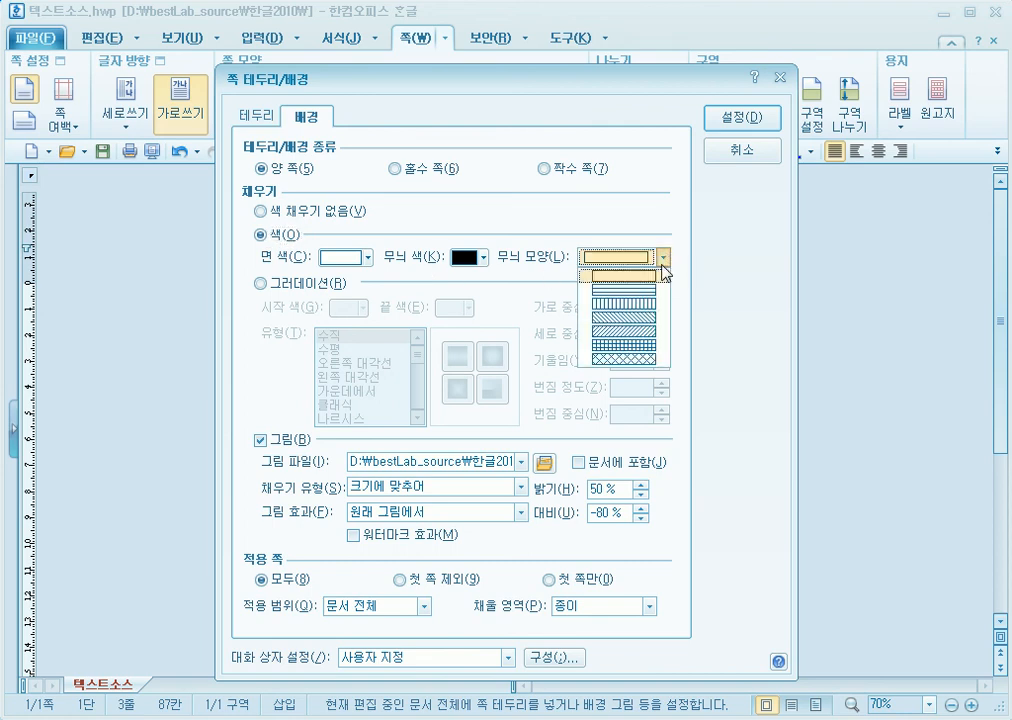
left_click(655, 360)
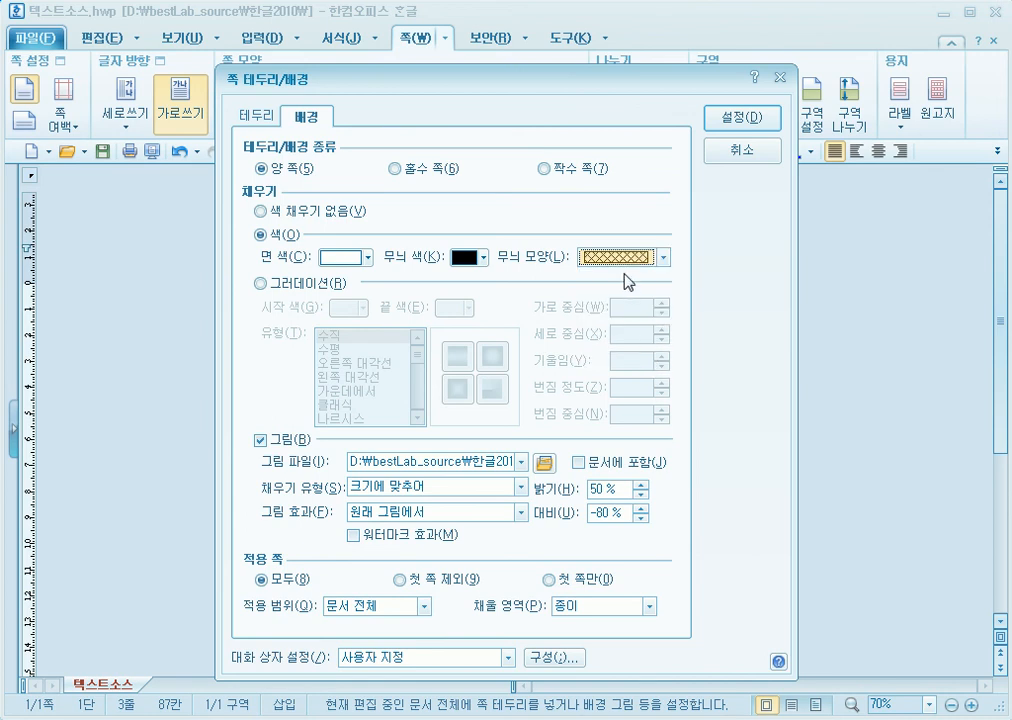
left_click(369, 257)
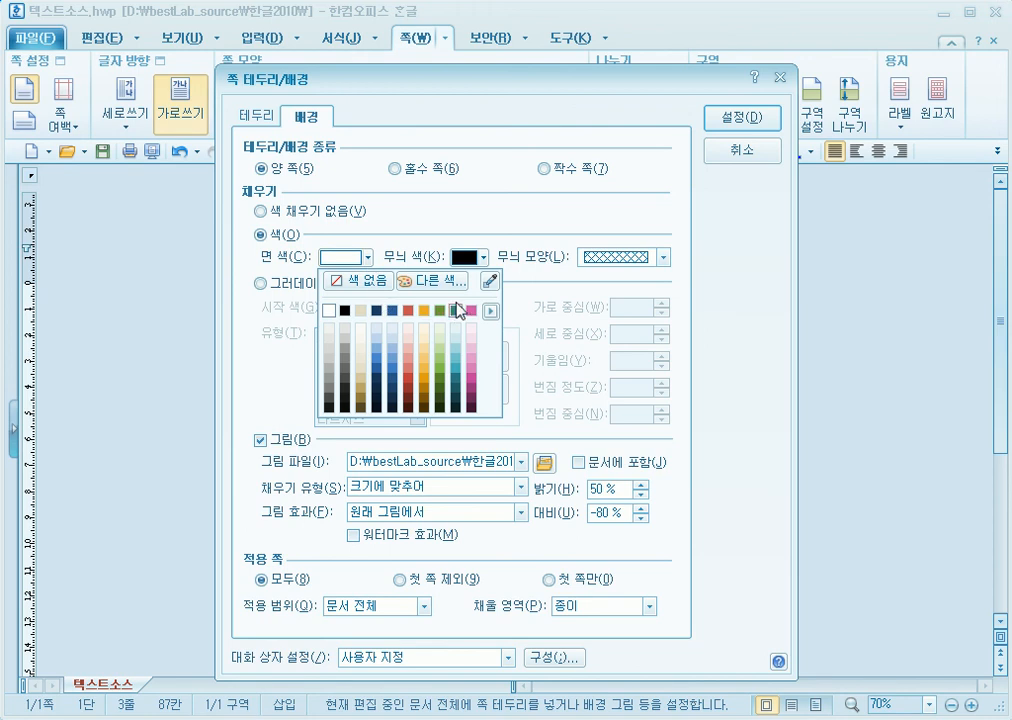
left_click(409, 311)
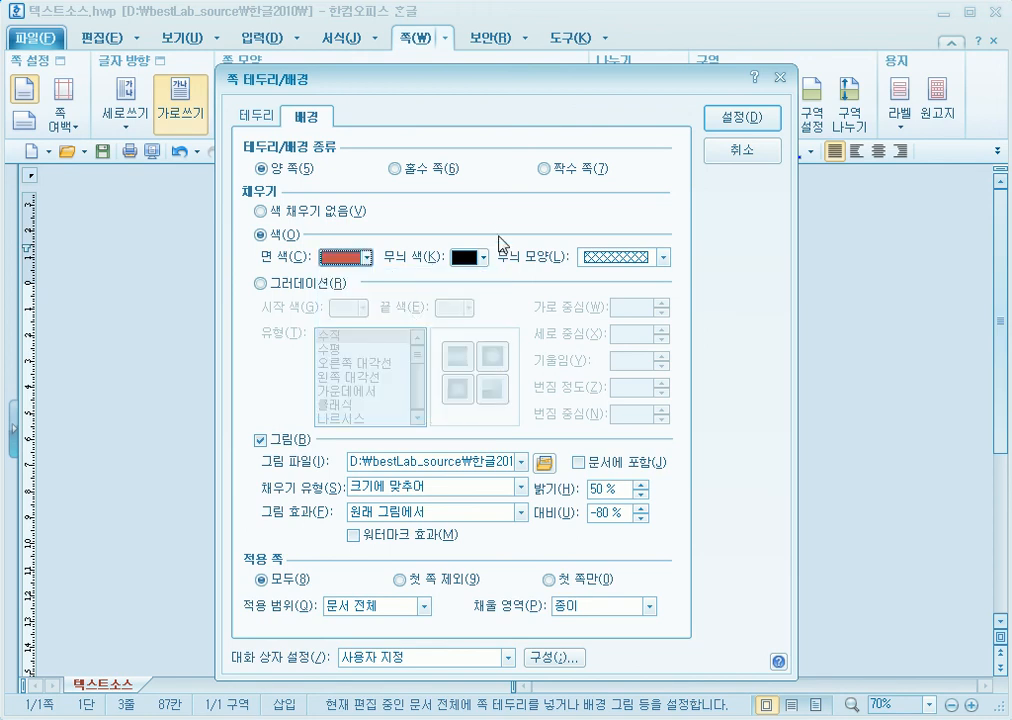
Apply the page background settings, and turn off the picture fill (그림) so that only the colour fill with the crosshatch pattern is applied.
left_click(752, 120)
left_click(456, 374)
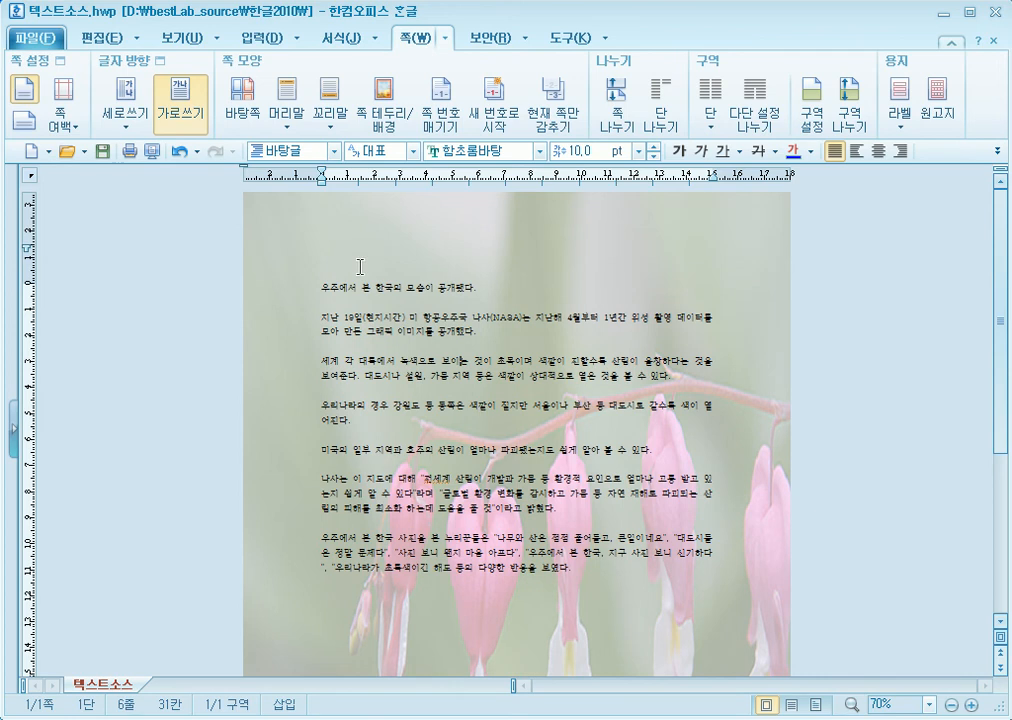
left_click(395, 110)
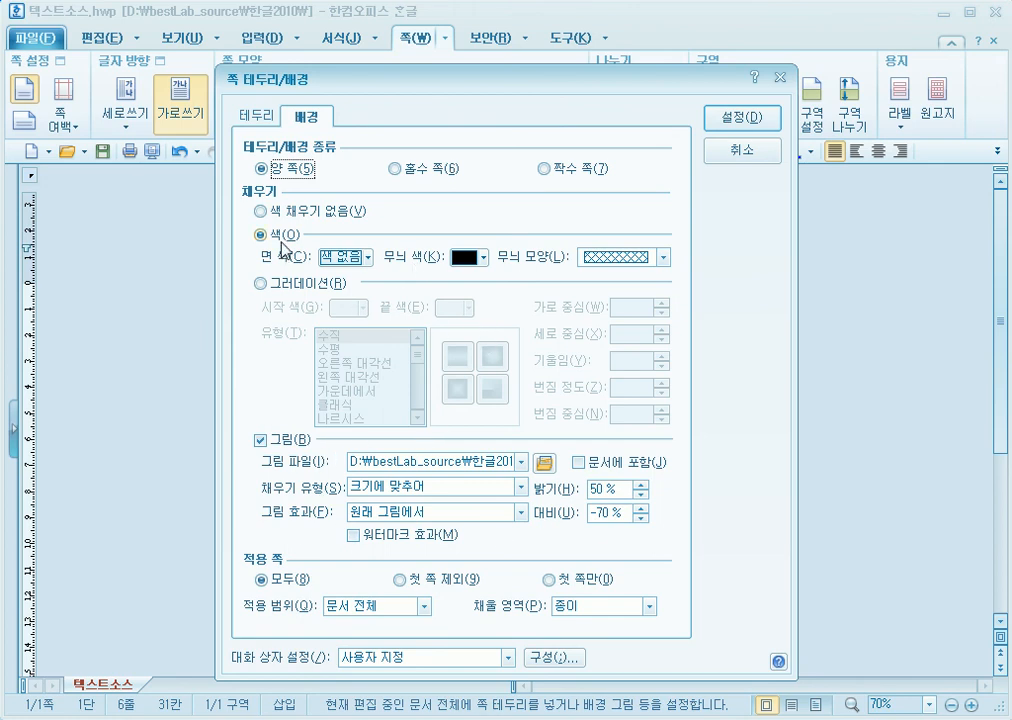
left_click(261, 443)
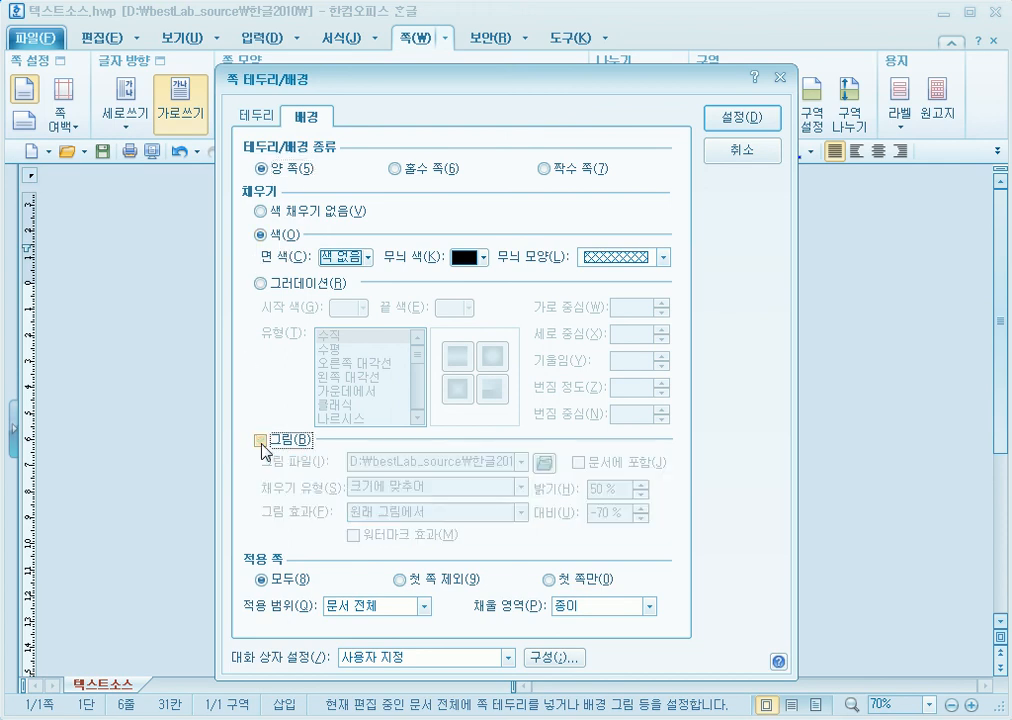
left_click(728, 118)
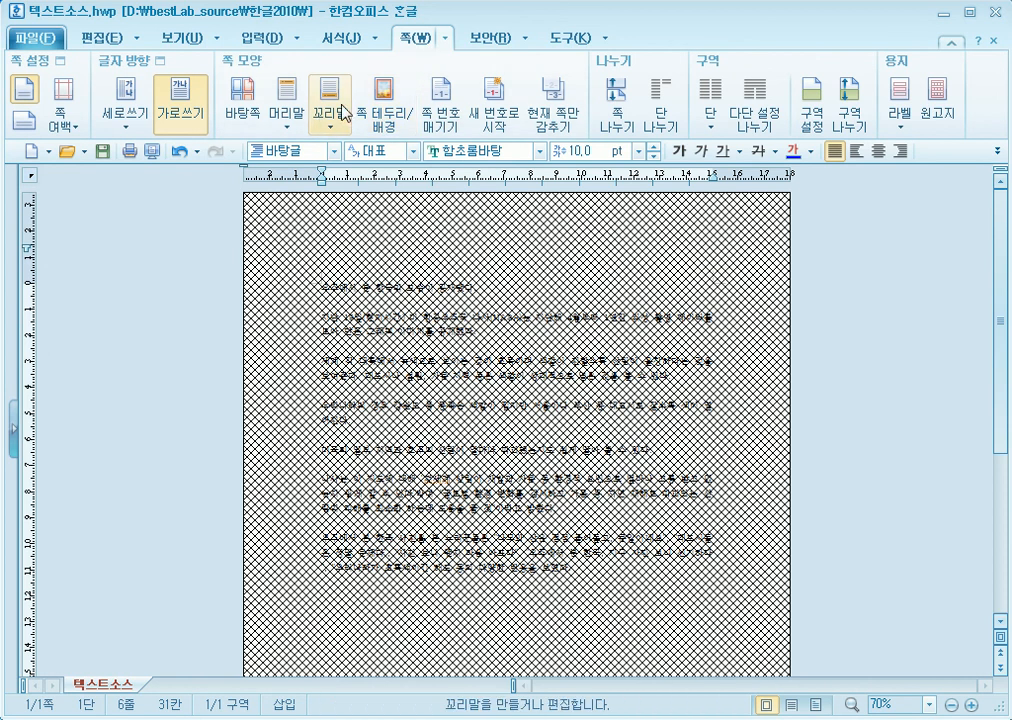
Set the face colour (면 색) of the crosshatched page background to red and apply it.
left_click(385, 108)
left_click(346, 262)
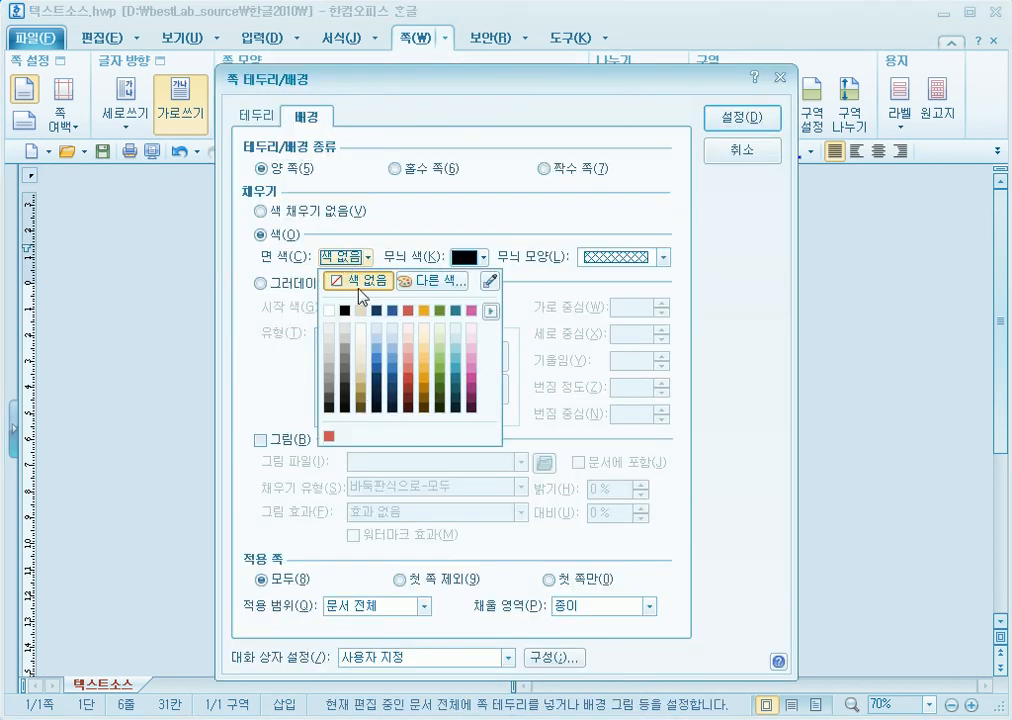
left_click(408, 311)
left_click(738, 122)
left_click(911, 281)
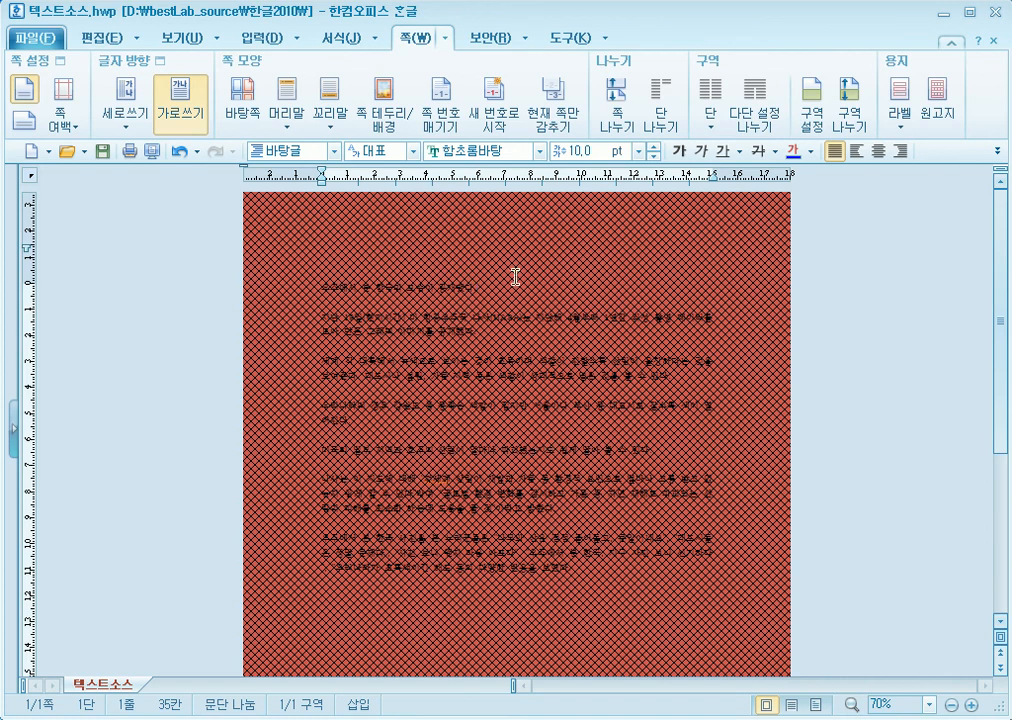
Switch the page background to a gradation fill (그러데이션) with the square shape and a light blue end colour (끝 색), and apply it.
left_click(386, 124)
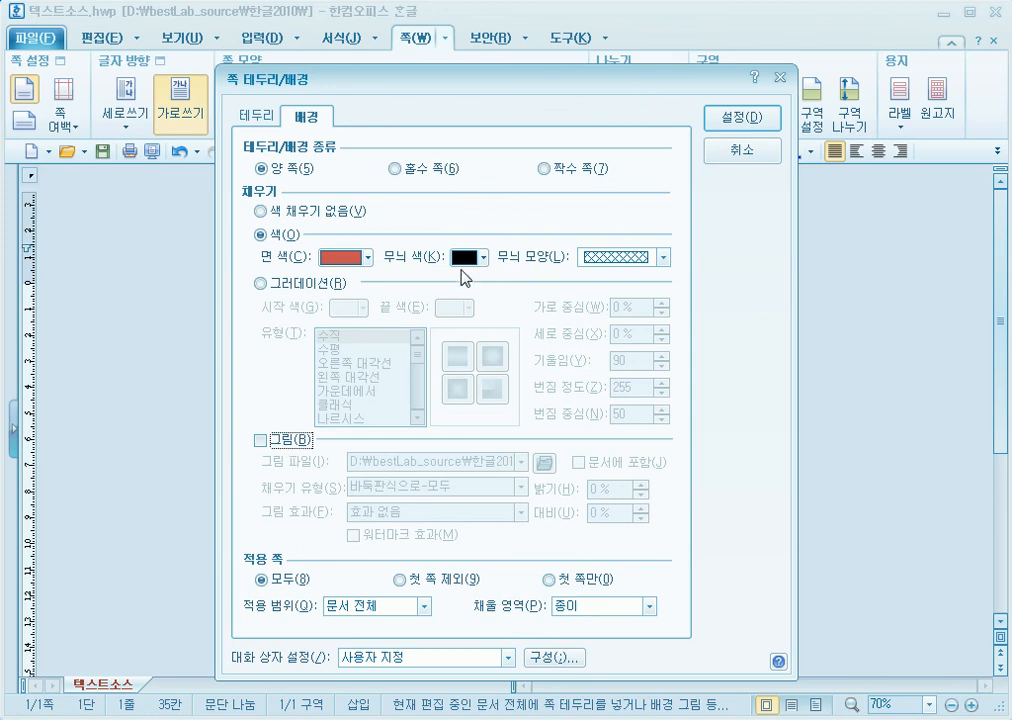
left_click(301, 284)
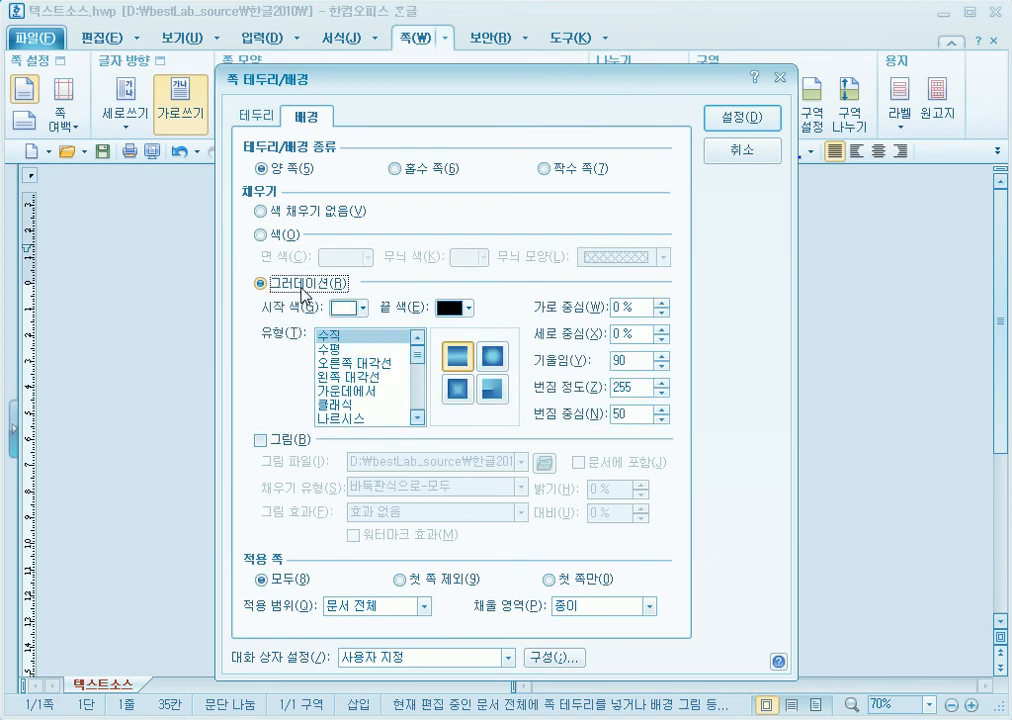
left_click(492, 357)
left_click(460, 389)
left_click(465, 309)
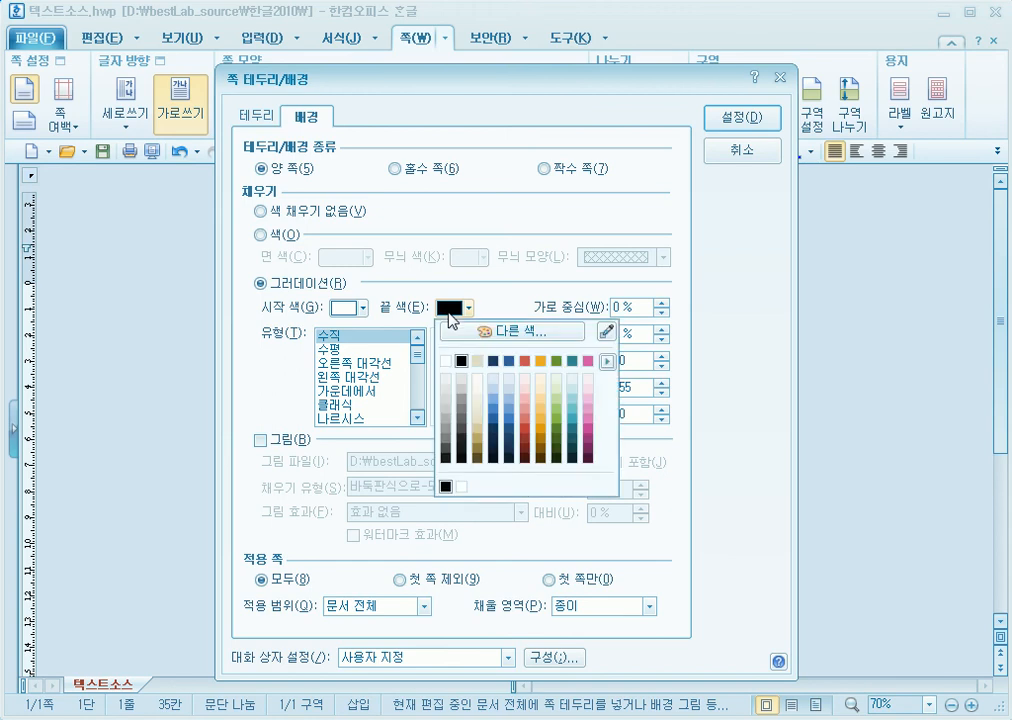
left_click(494, 401)
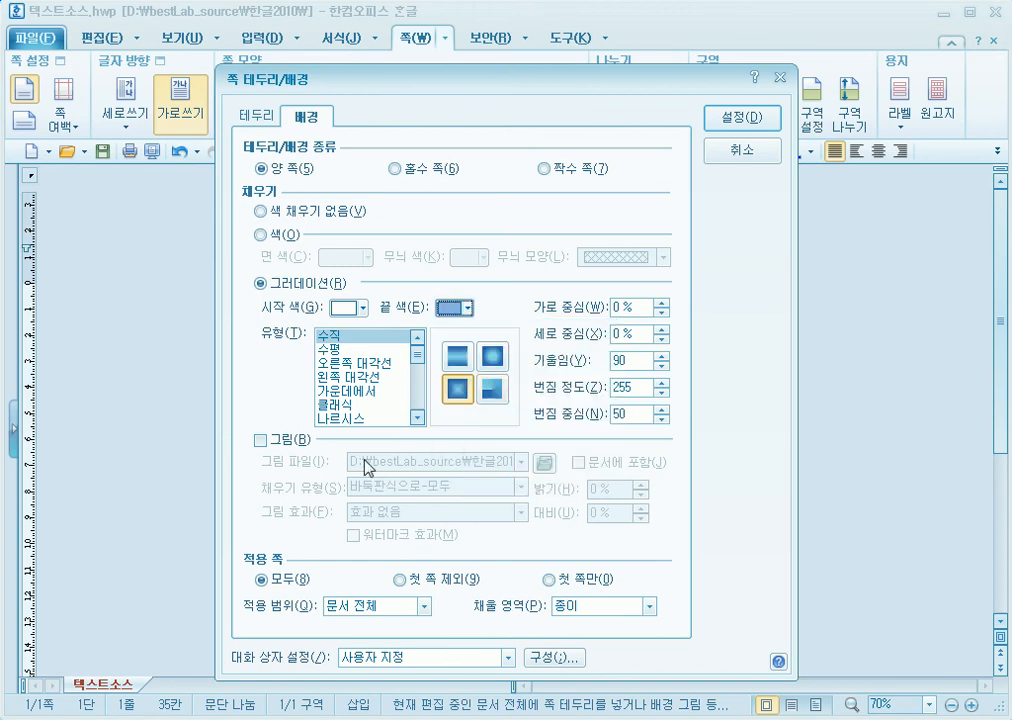
left_click(741, 118)
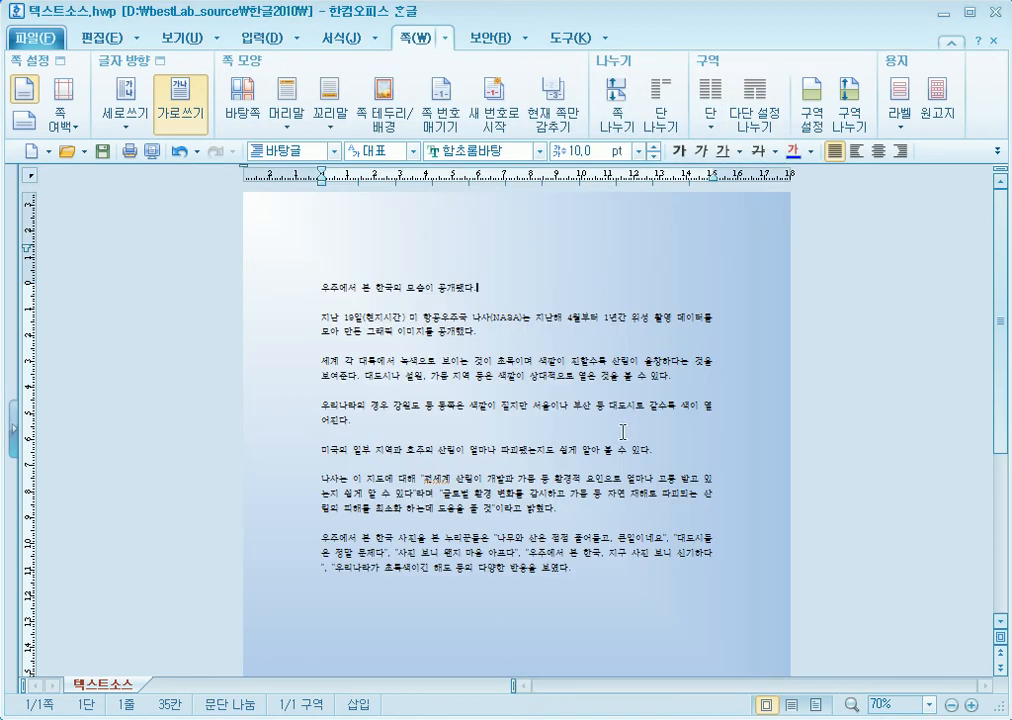
scroll(652, 443, "down", 4)
scroll(652, 443, "down", 2)
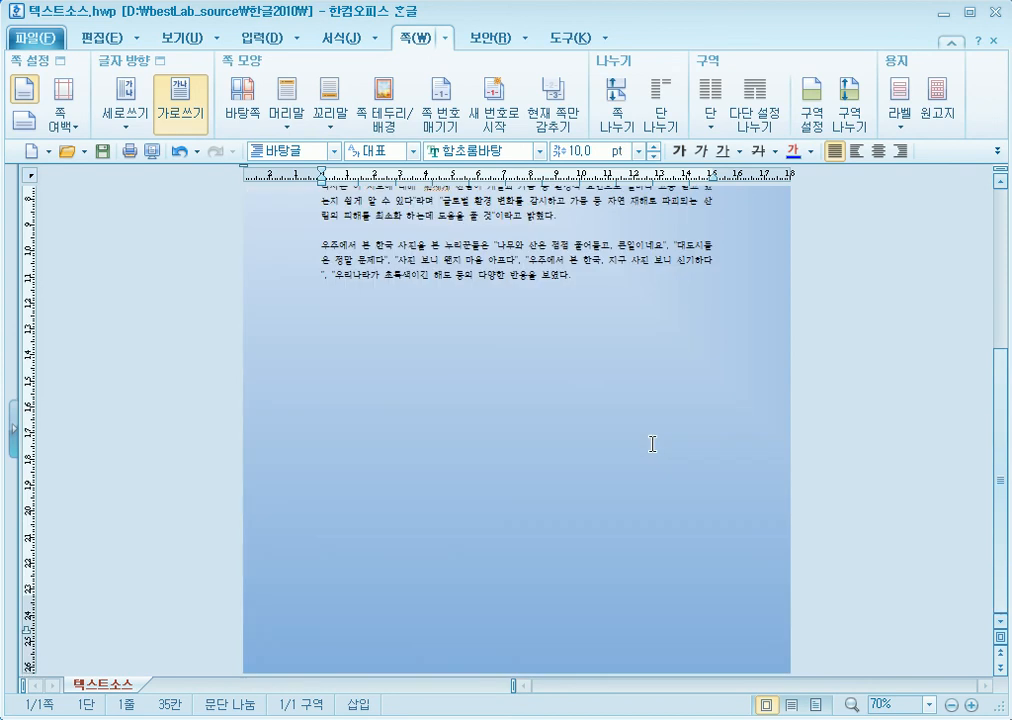
scroll(652, 443, "up", 6)
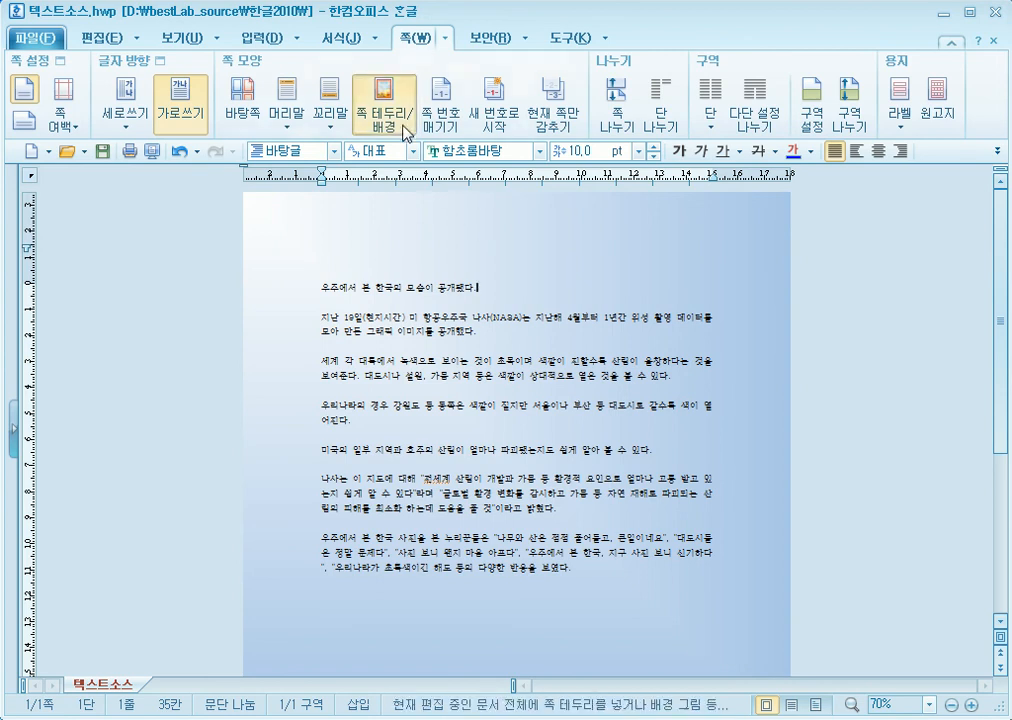
Compare the gradation types (유형) 일출, 블랙홀, 새봄, 가을 햇살 and 사막의 빛 in the page background settings.
left_click(383, 102)
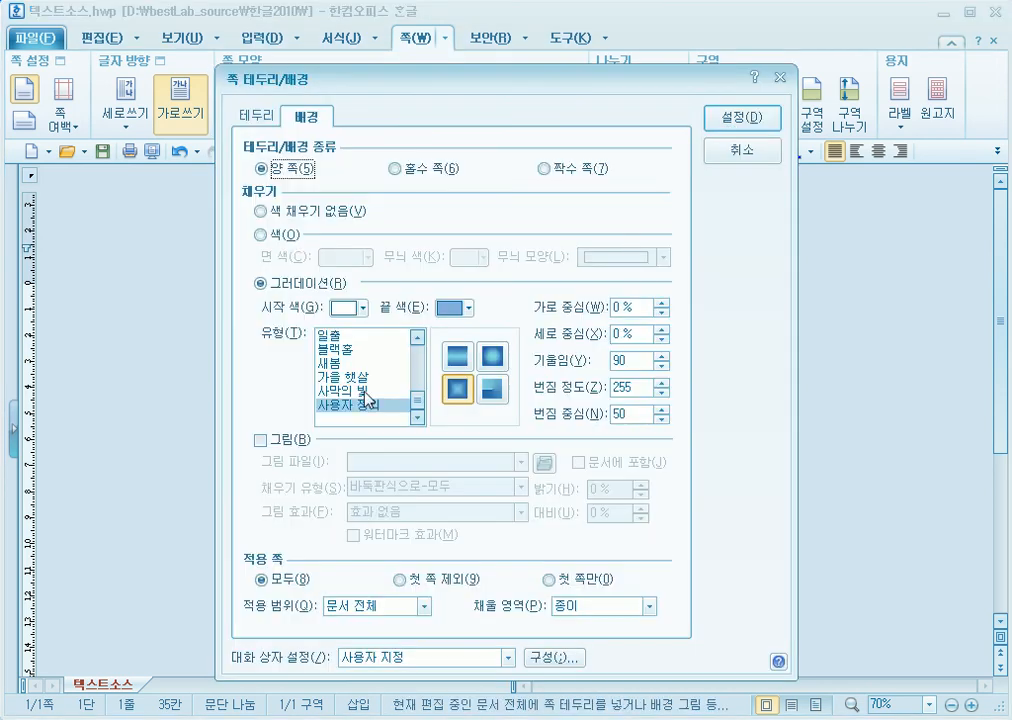
left_click(355, 391)
left_click(358, 377)
left_click(355, 364)
left_click(354, 350)
left_click(350, 337)
left_click(351, 350)
left_click(350, 364)
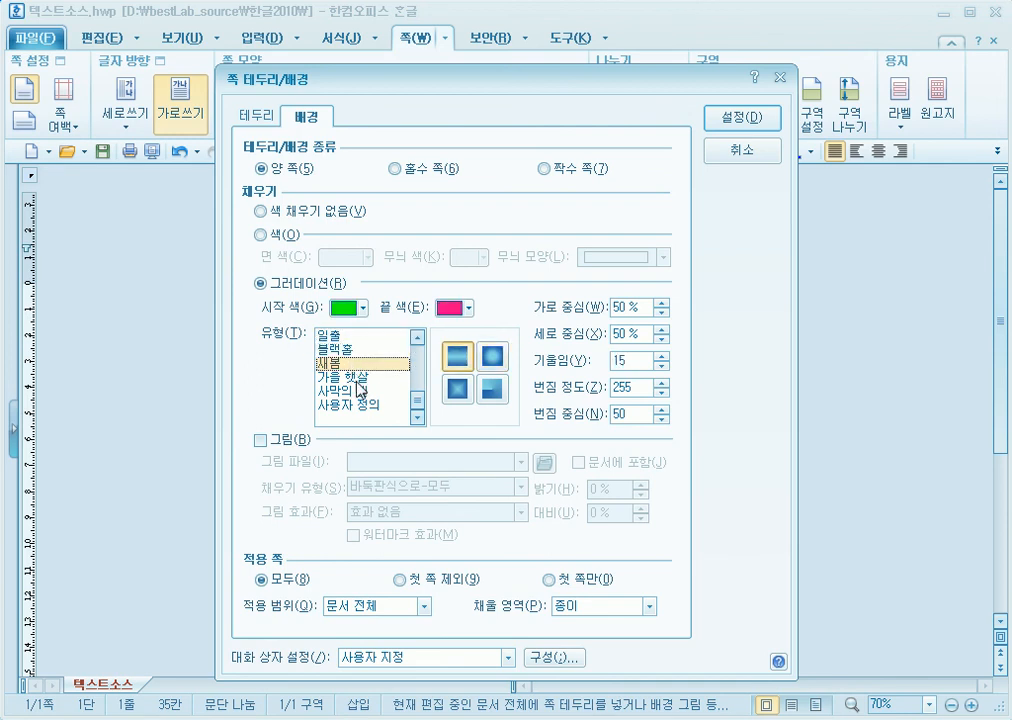
left_click(356, 378)
left_click(358, 392)
left_click(352, 364)
left_click(355, 378)
left_click(333, 351)
left_click(330, 337)
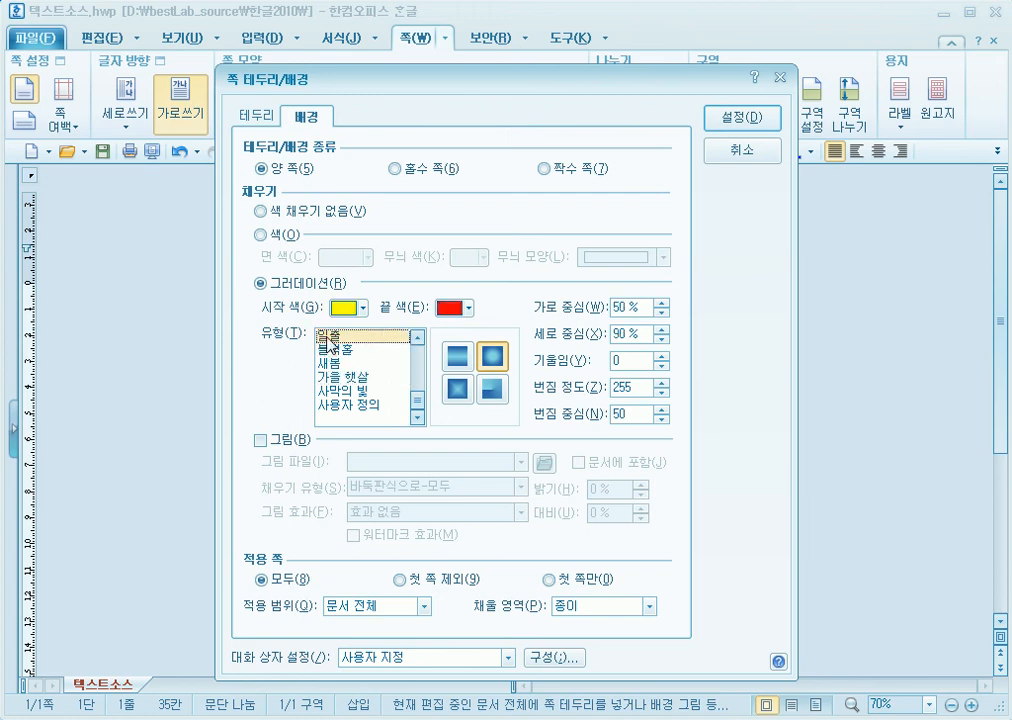
left_click(338, 351)
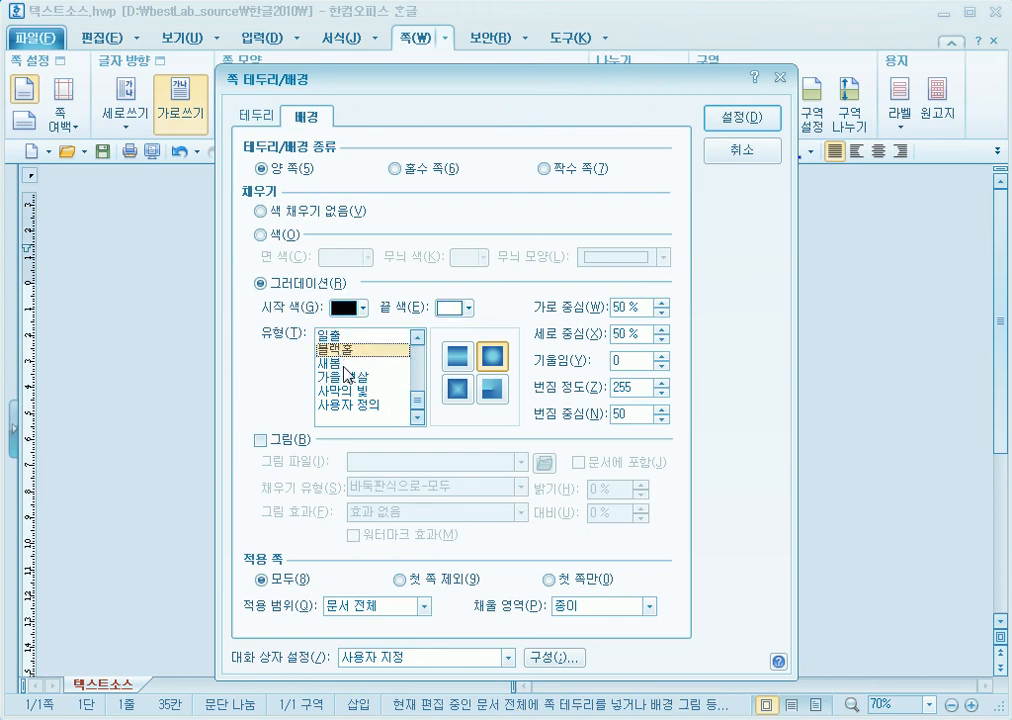
left_click(341, 363)
Choose the 사막의 빛 gradation, switch the type to 사용자 정의 with a light red end colour (끝 색), and apply it to the page.
left_click(352, 392)
left_click(355, 405)
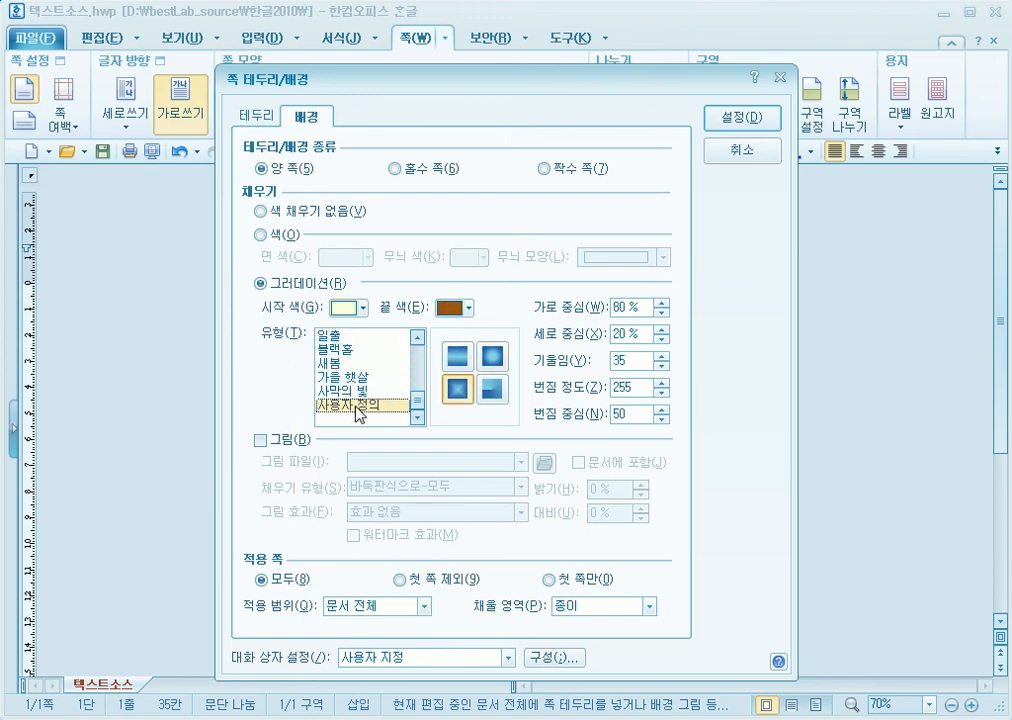
left_click(452, 308)
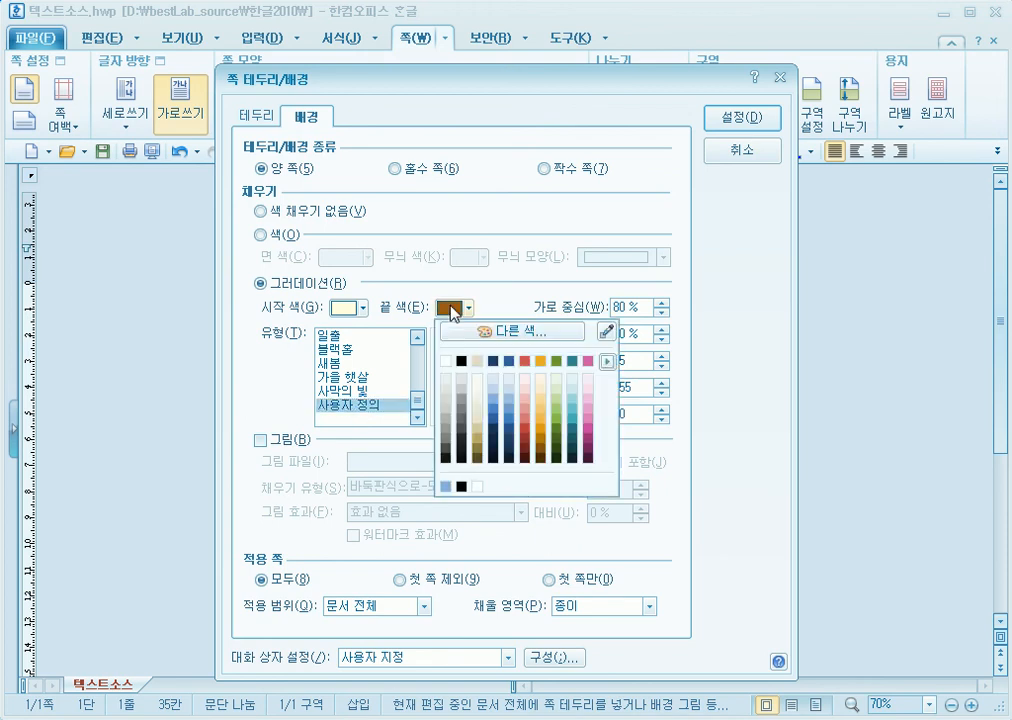
left_click(525, 399)
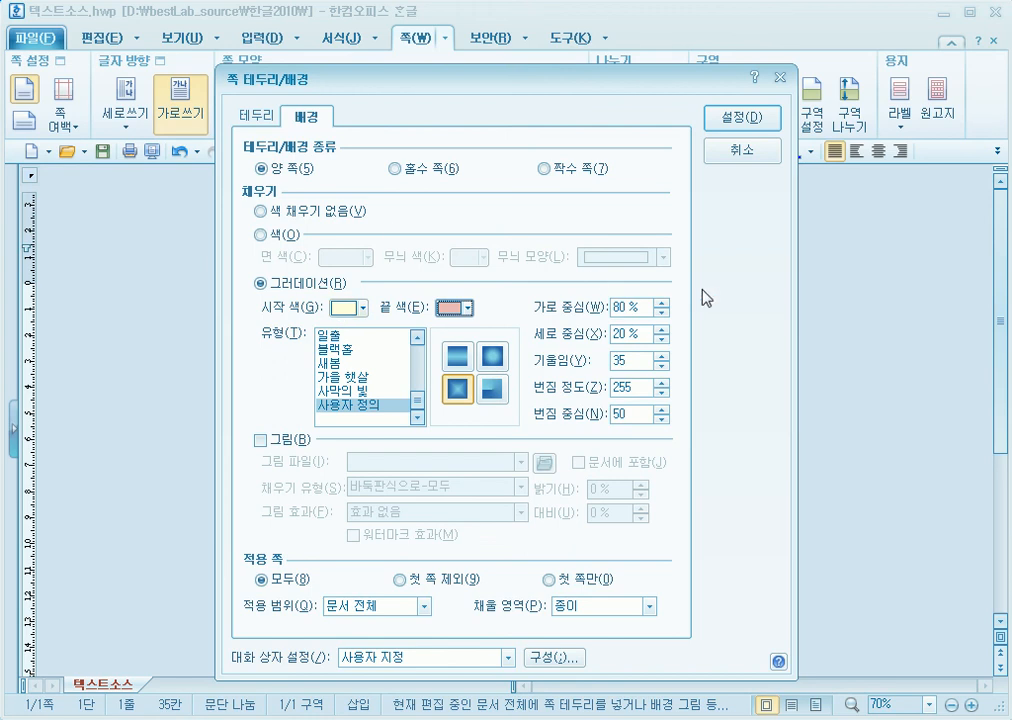
left_click(752, 116)
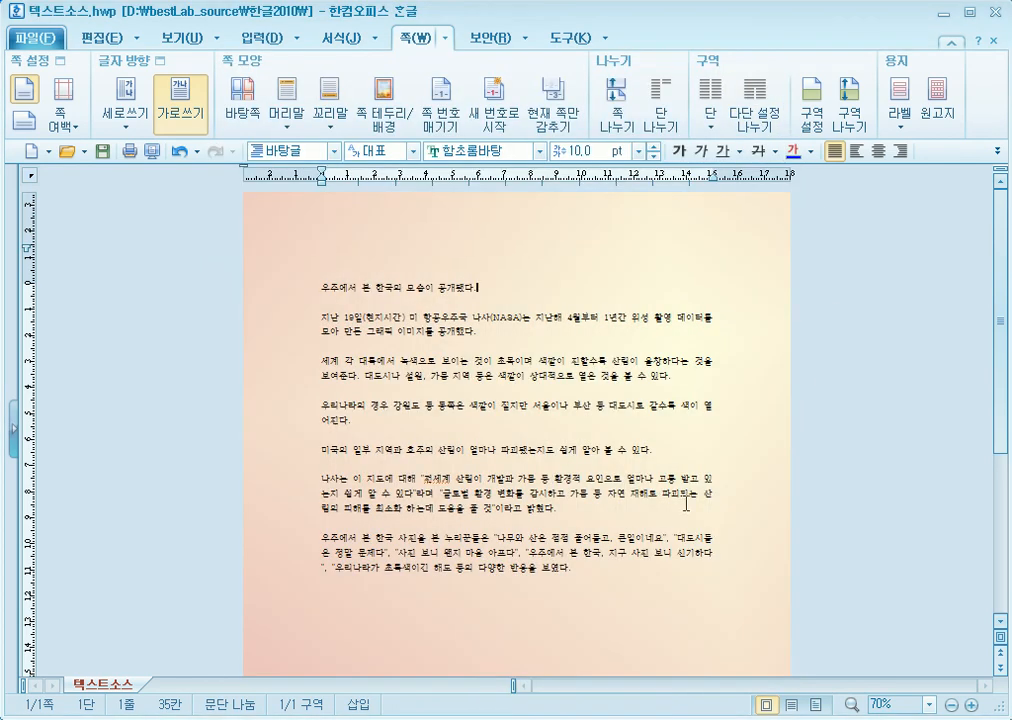
scroll(605, 517, "down", 6)
scroll(601, 514, "up", 6)
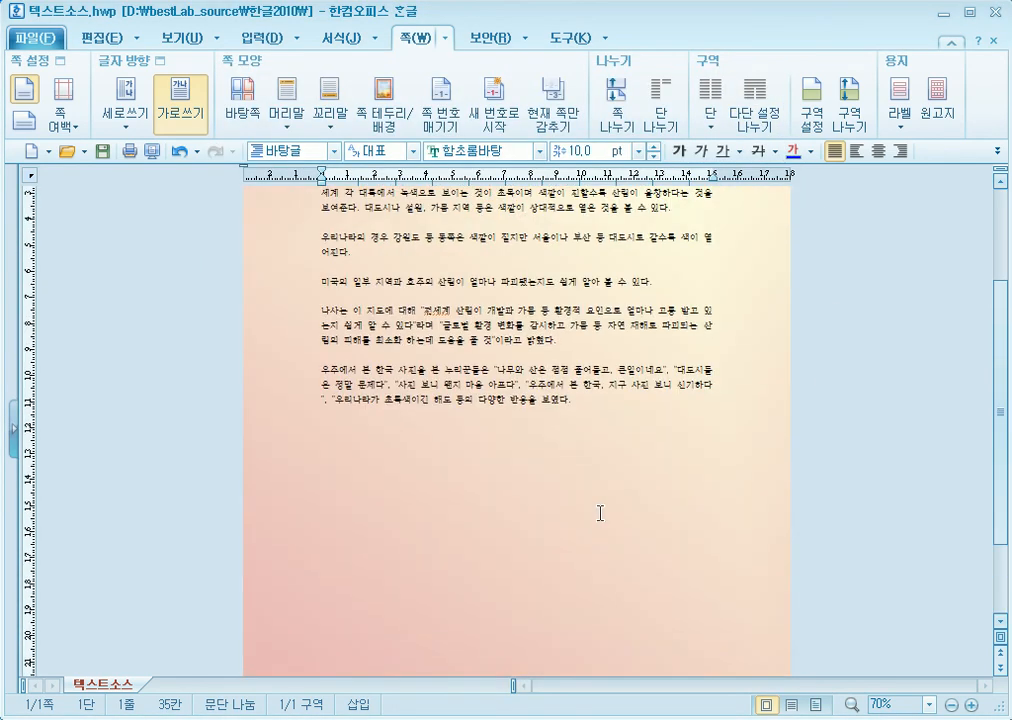